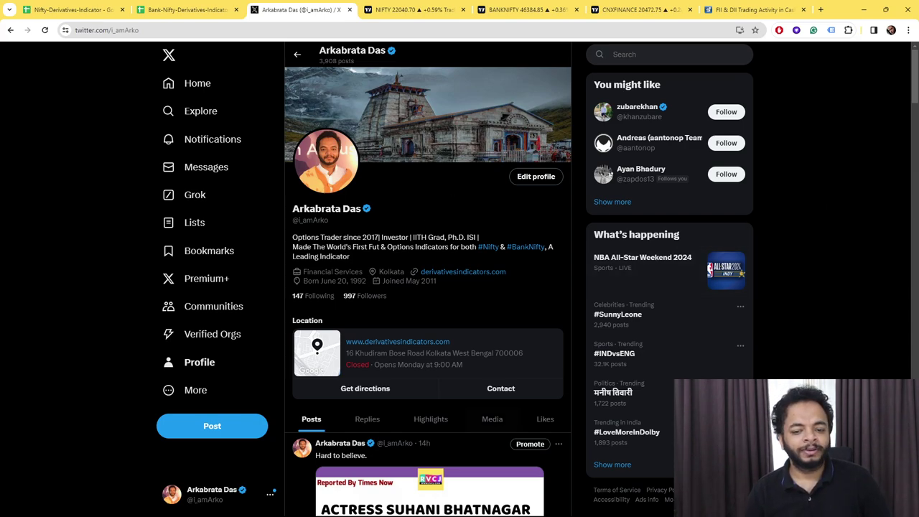
click(607, 508)
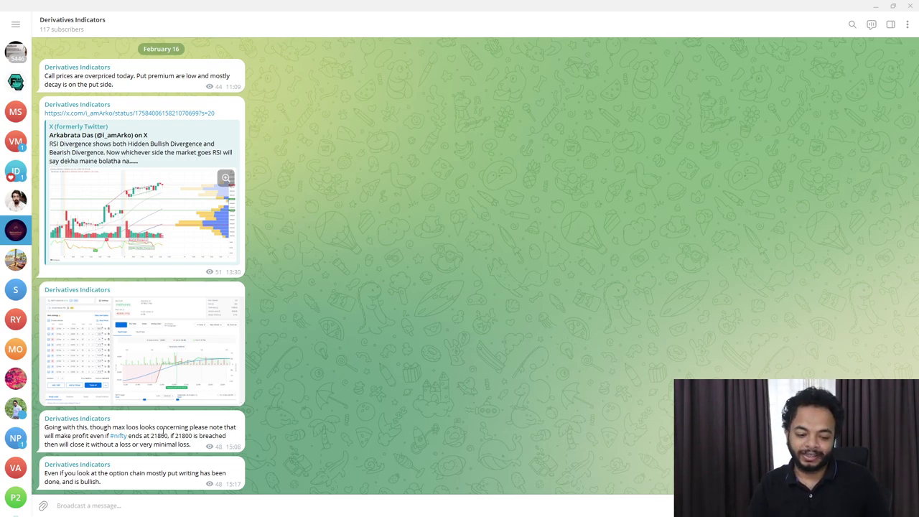
Highlight the option chain remark, then the 21800 level, in the channel's latest messages
drag(88, 473, 202, 479)
click(142, 427)
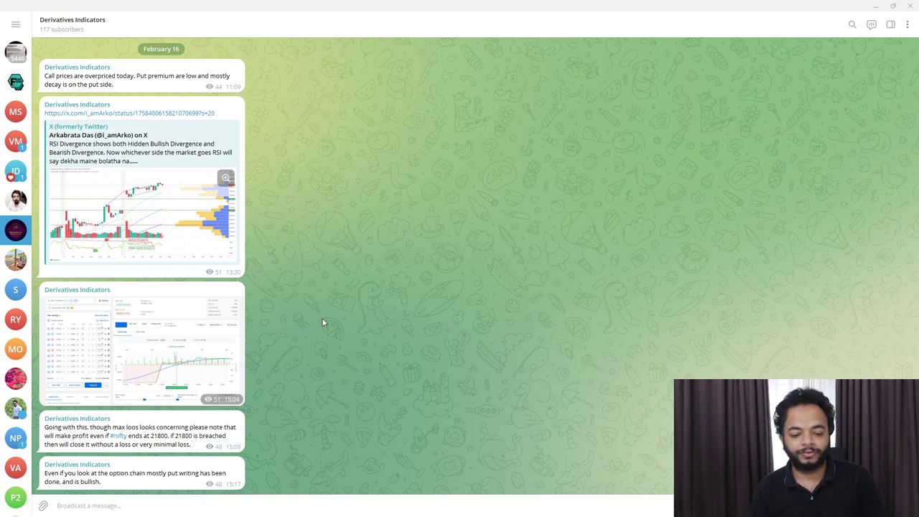
drag(176, 435, 194, 436)
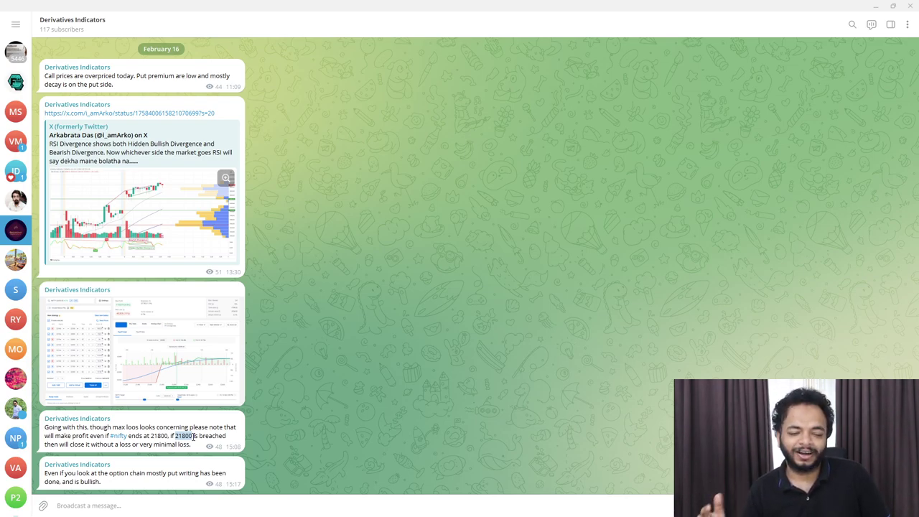
click(189, 445)
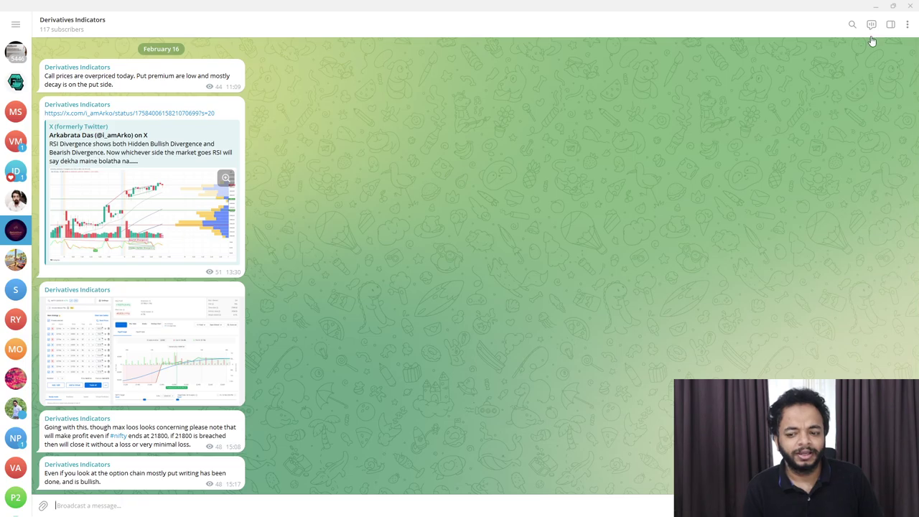
Return to Chrome's Nifty-Derivatives-Indicator sheet and scroll through its Final_Result readings
click(875, 6)
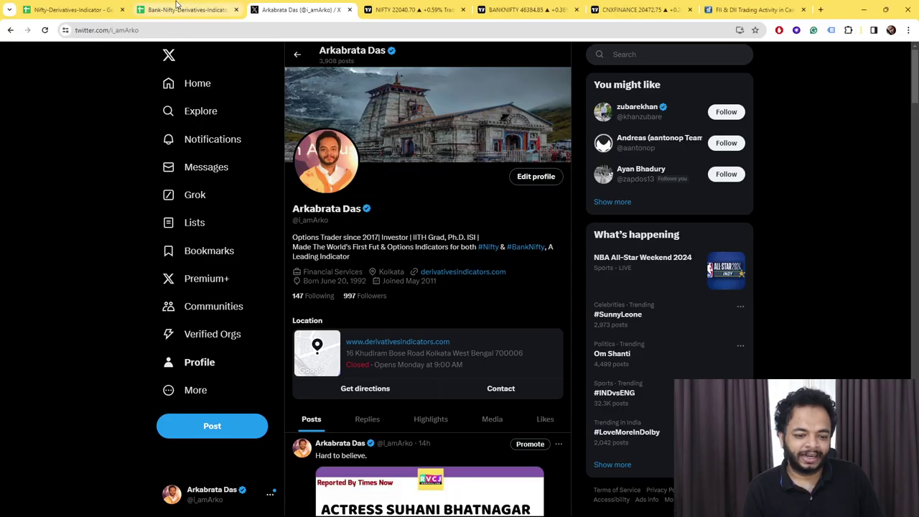
click(75, 7)
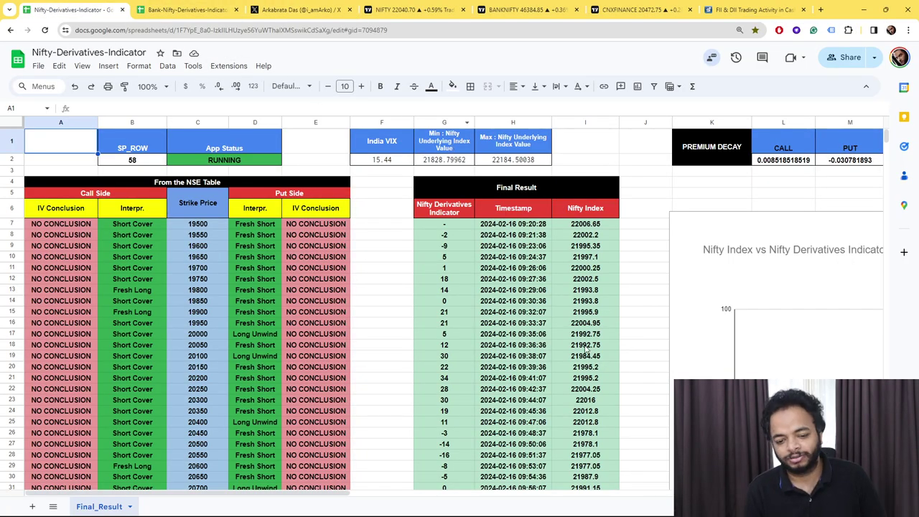
scroll(443, 313, down, 10)
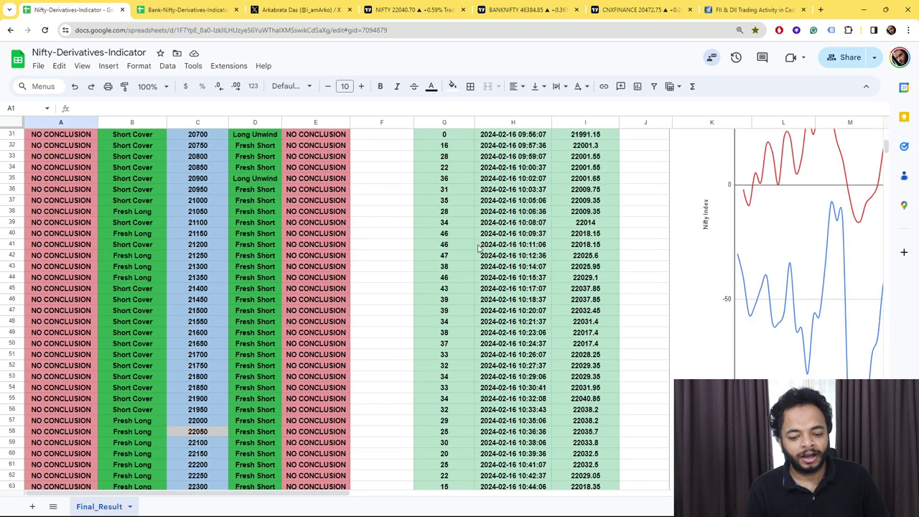
scroll(479, 247, down, 20)
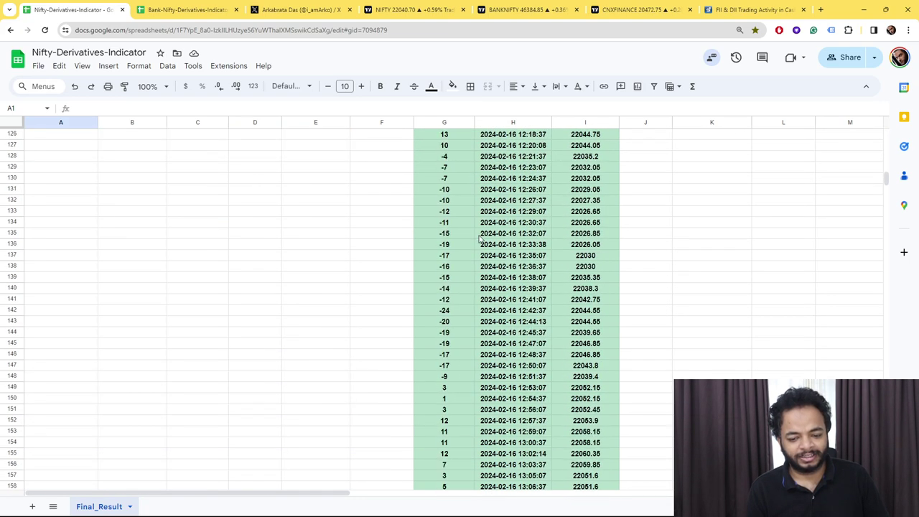
scroll(479, 239, down, 18)
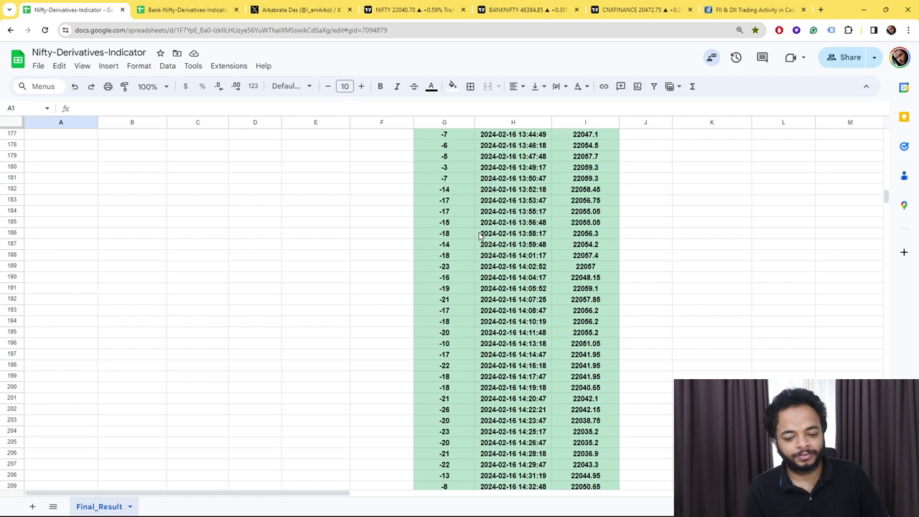
scroll(479, 237, down, 10)
scroll(478, 236, up, 1)
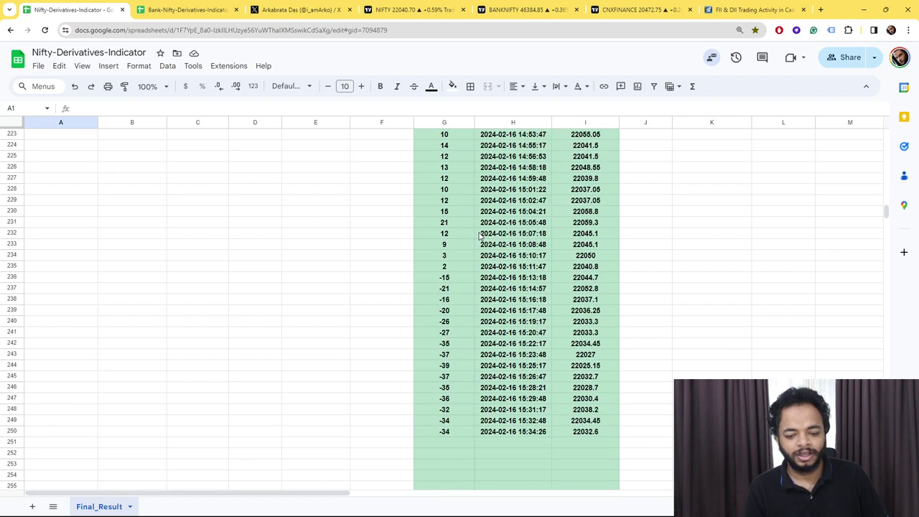
scroll(479, 237, up, 18)
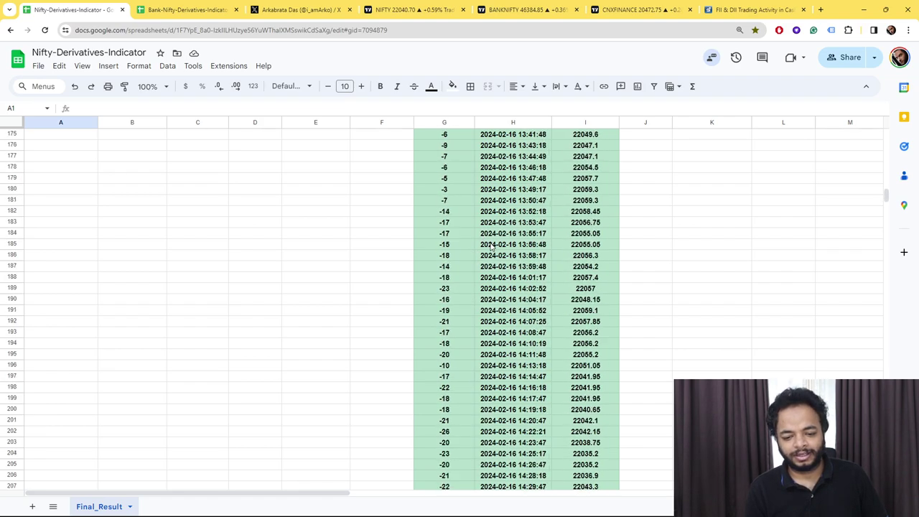
scroll(493, 248, up, 16)
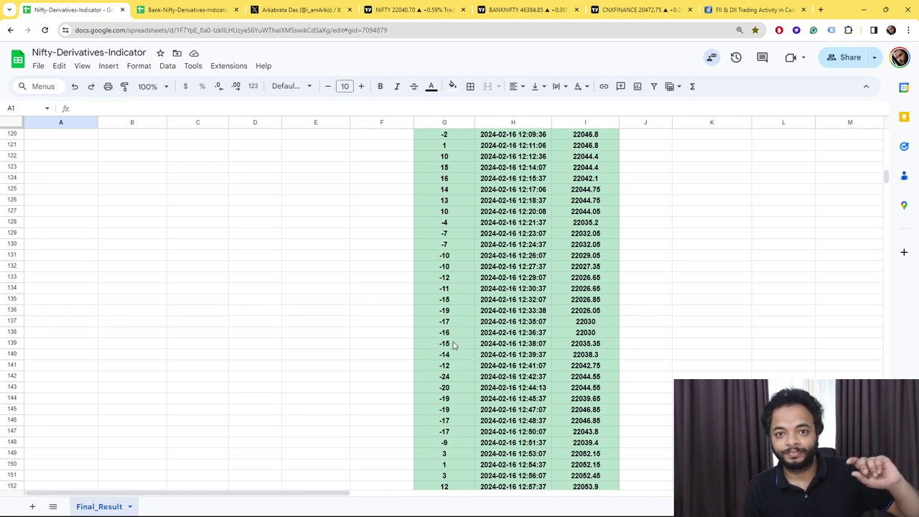
scroll(452, 345, up, 4)
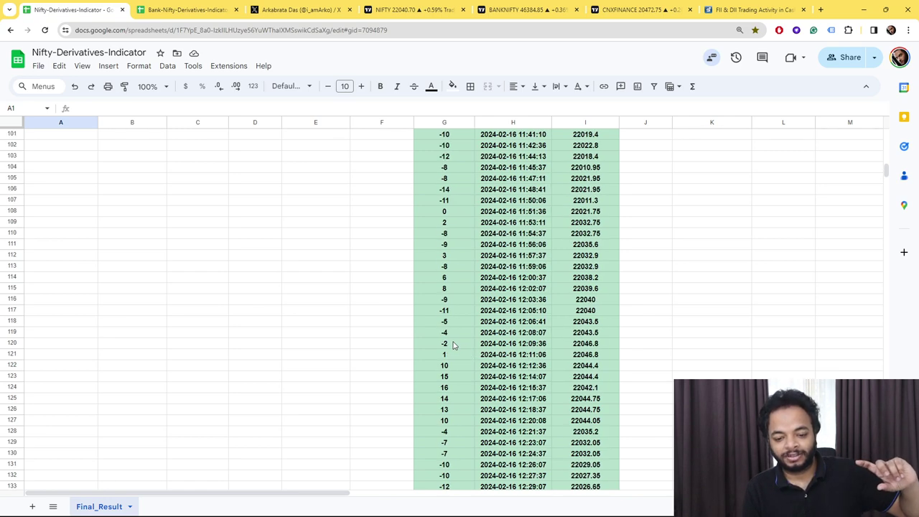
scroll(457, 338, up, 20)
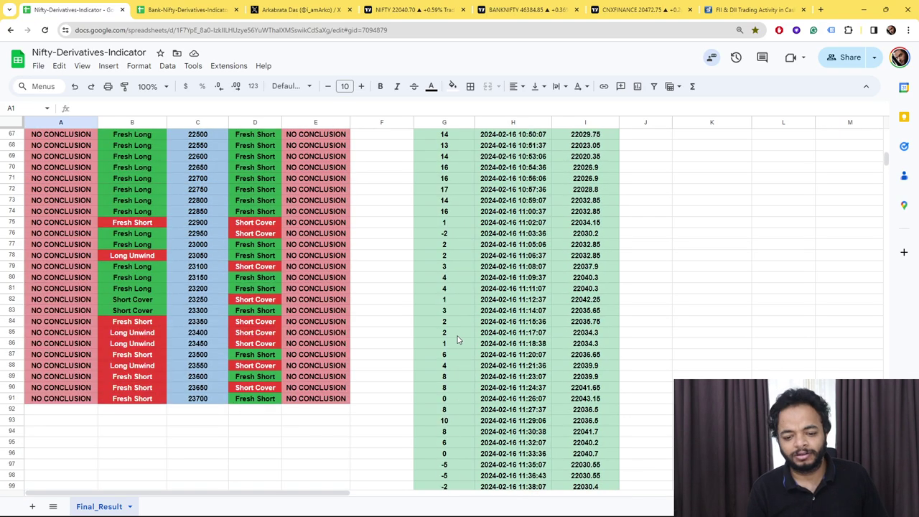
scroll(461, 334, up, 2)
scroll(460, 337, down, 3)
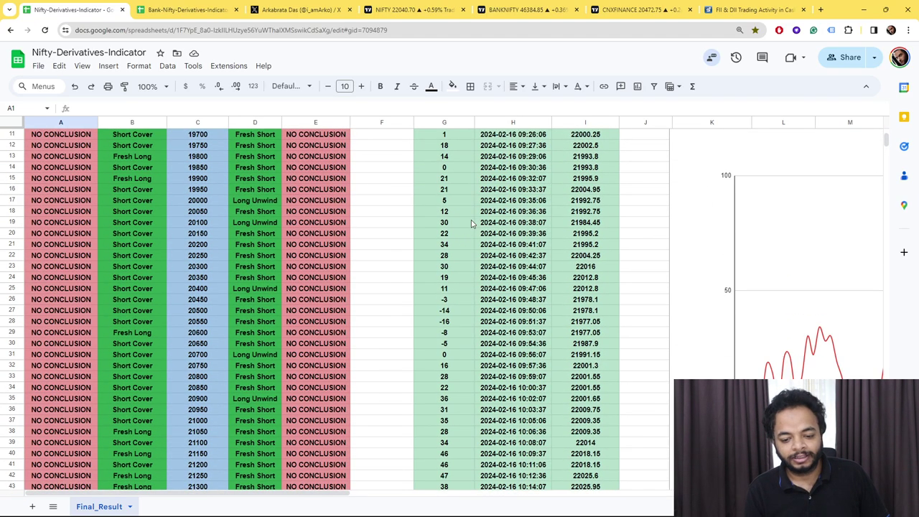
scroll(448, 341, down, 3)
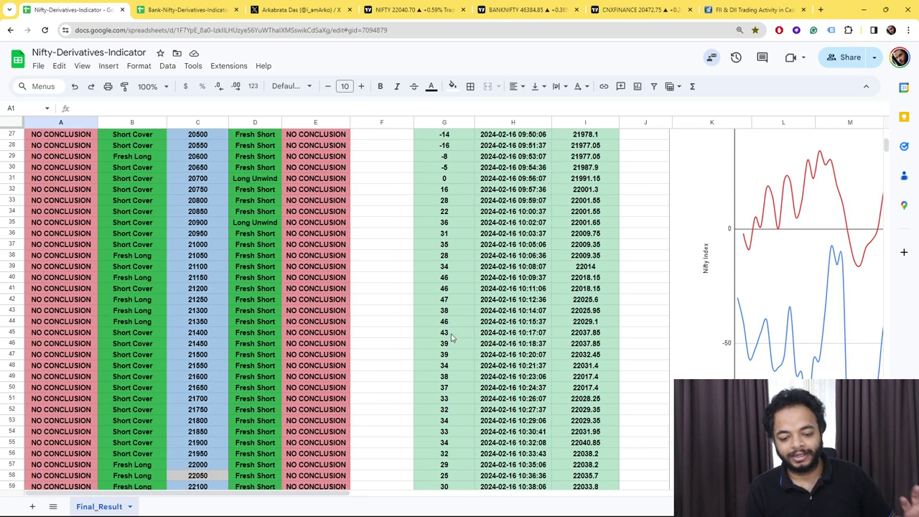
scroll(456, 316, down, 2)
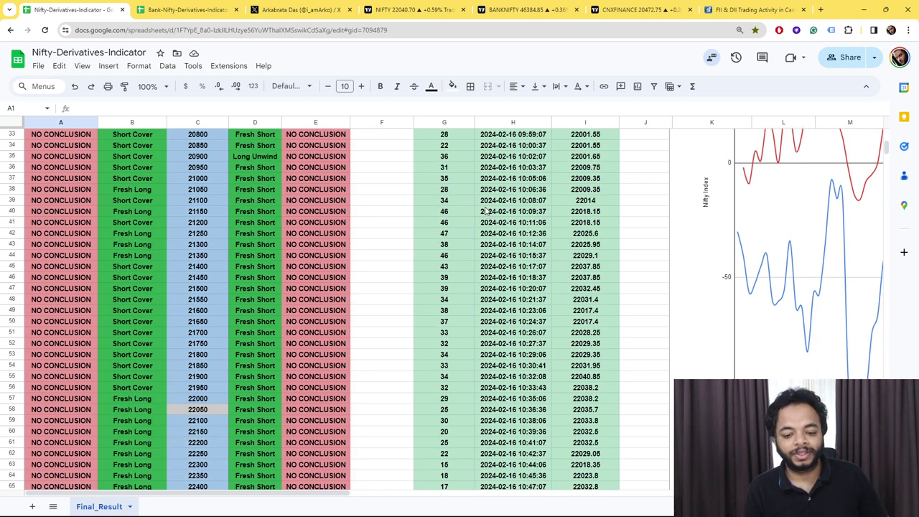
scroll(528, 292, up, 10)
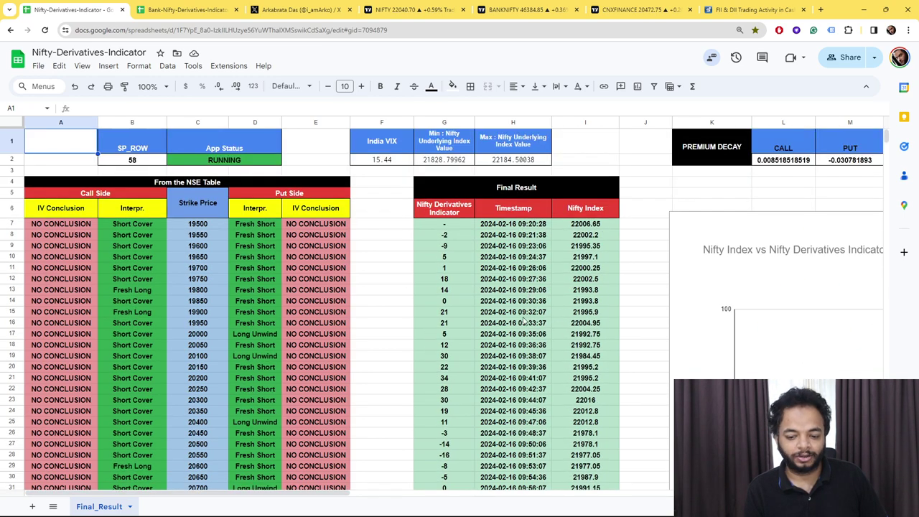
Bring the Nifty Index vs Nifty Derivatives Indicator chart into view and select it
drag(321, 493, 607, 492)
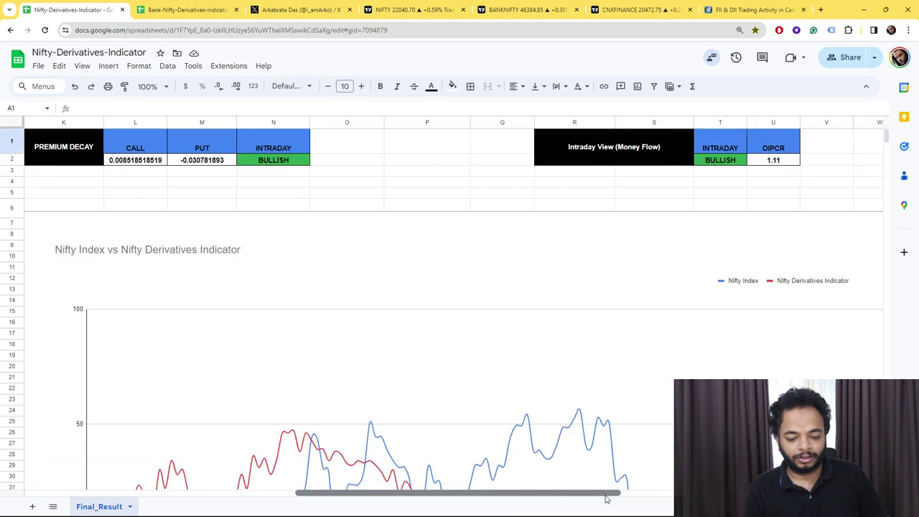
scroll(576, 433, down, 5)
drag(494, 492, 421, 493)
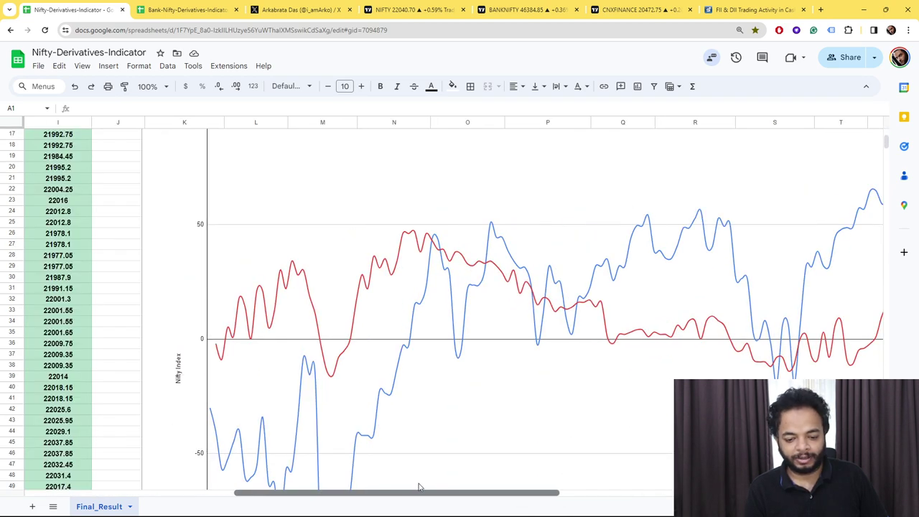
click(345, 374)
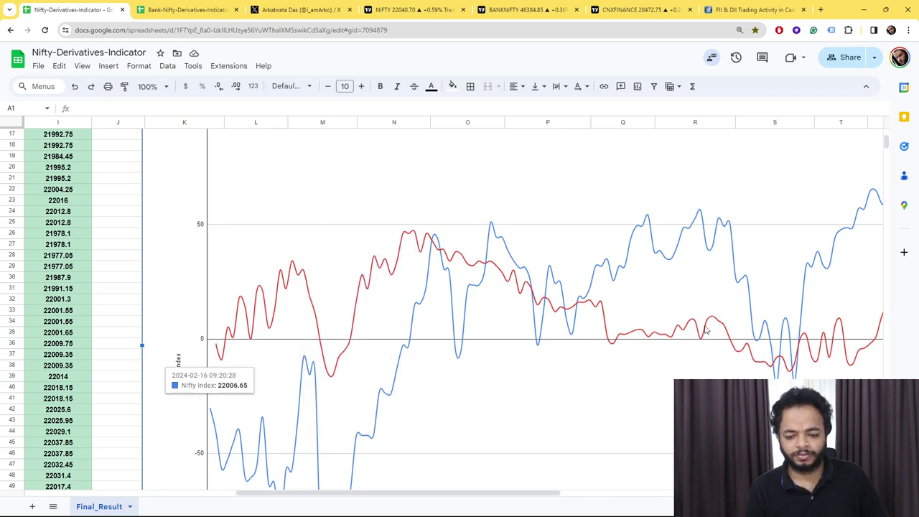
drag(538, 495, 844, 494)
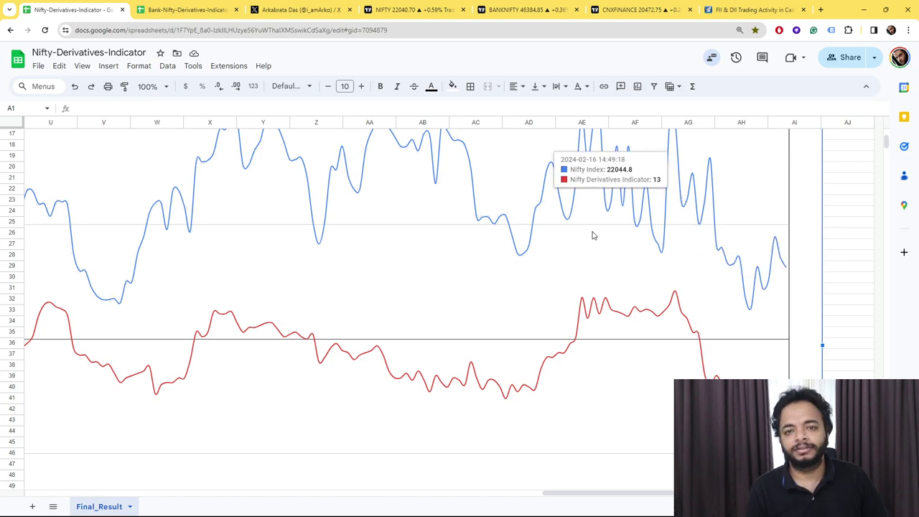
scroll(608, 201, up, 3)
Scroll the Bank-Nifty Final_Result sheet down to its 15:33 reading, then bring Telegram forward
click(185, 9)
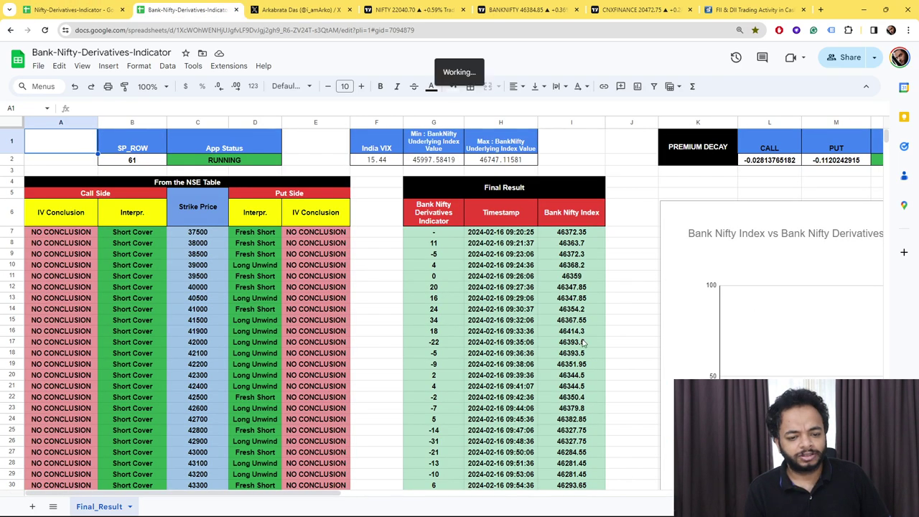
scroll(305, 494, right, 5)
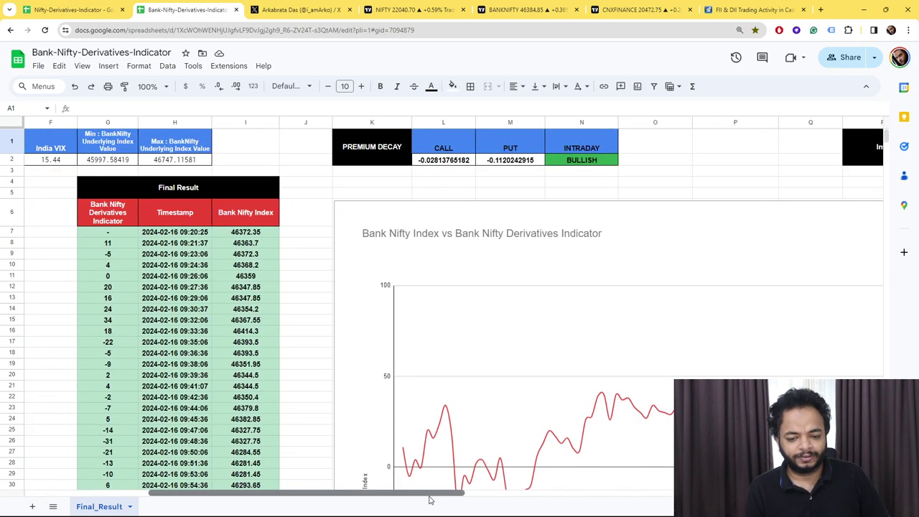
scroll(344, 502, left, 5)
scroll(443, 282, down, 10)
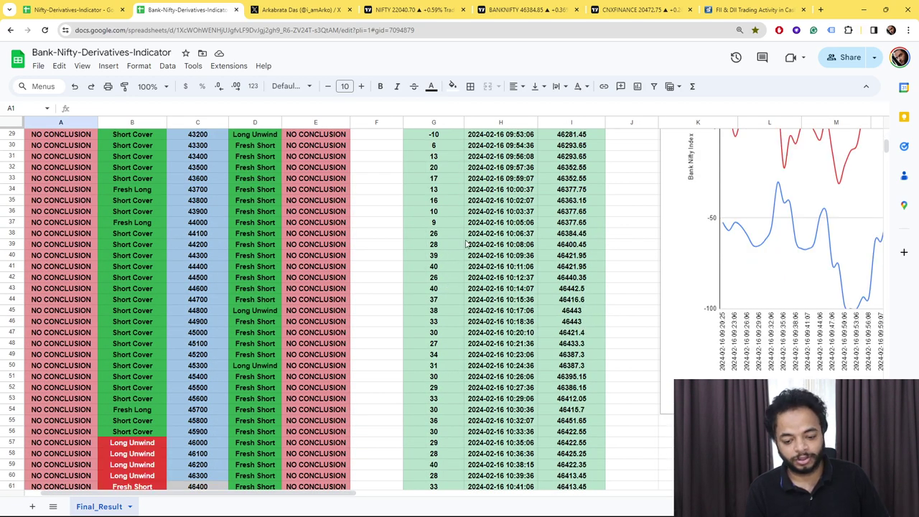
scroll(450, 291, down, 10)
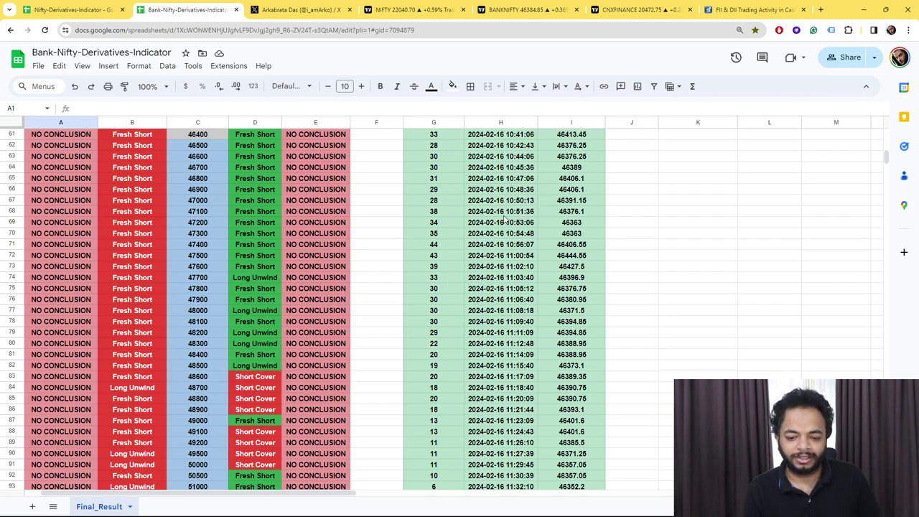
scroll(445, 221, down, 15)
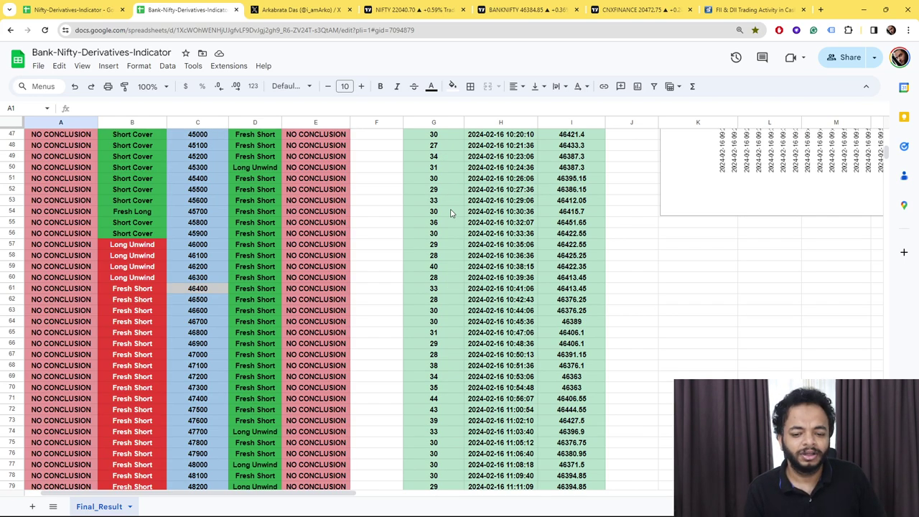
scroll(445, 221, down, 20)
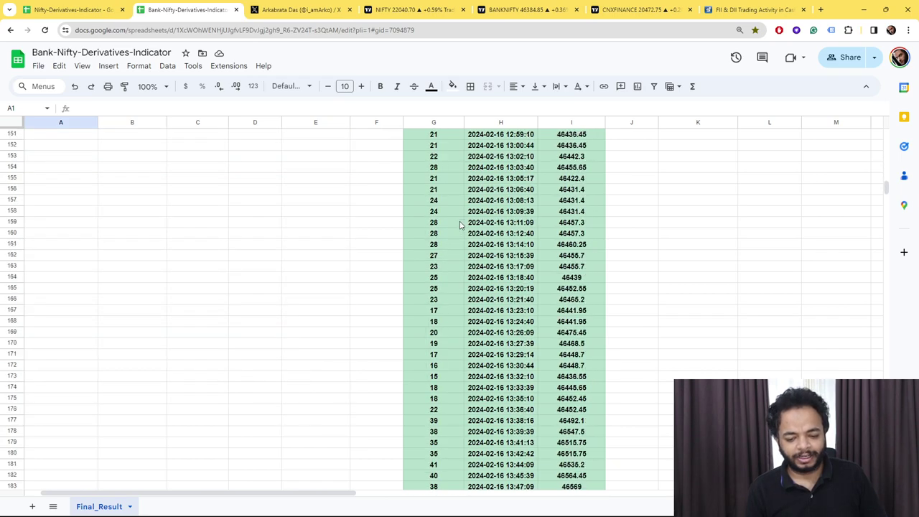
scroll(467, 224, down, 9)
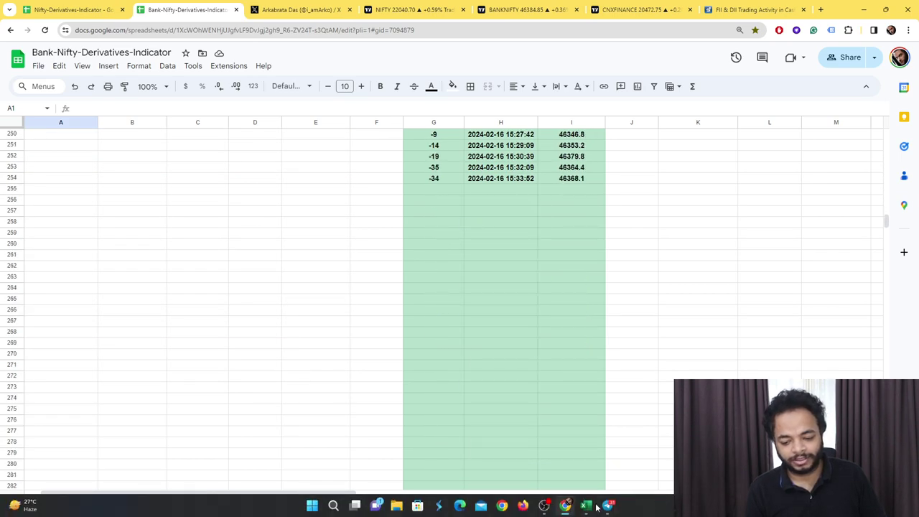
click(608, 506)
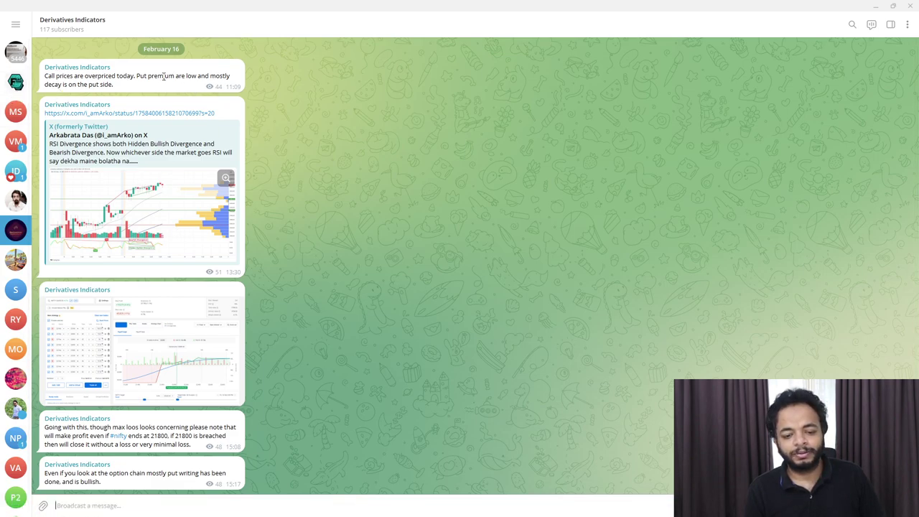
Highlight the low put premium and put-side decay notes in the first post, then minimize Telegram
drag(163, 76, 215, 73)
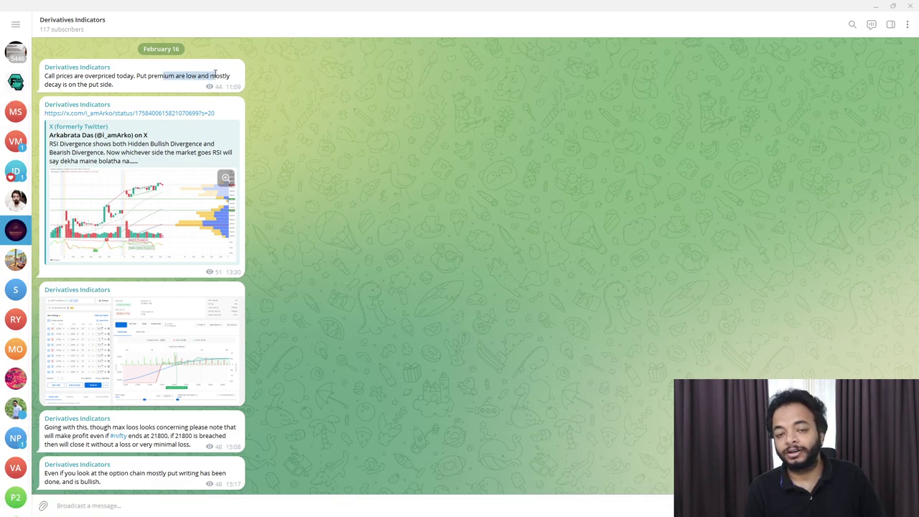
drag(46, 84, 99, 84)
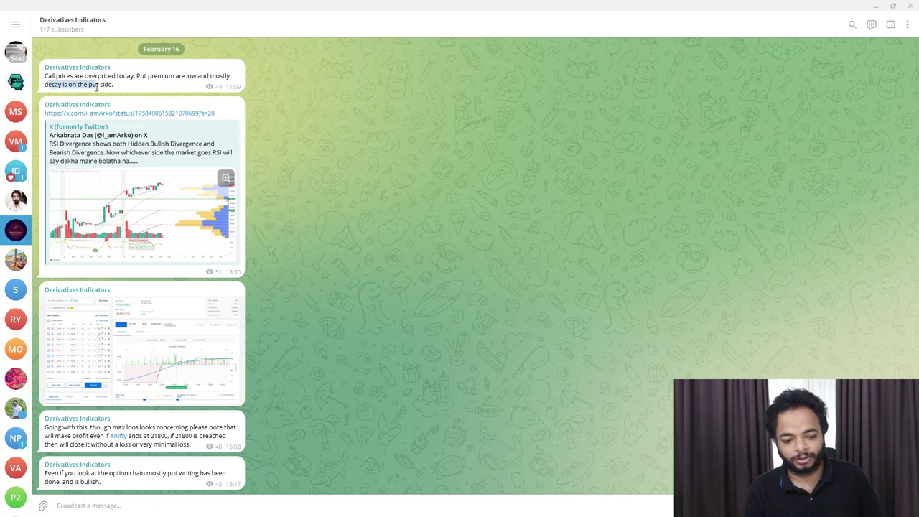
click(153, 93)
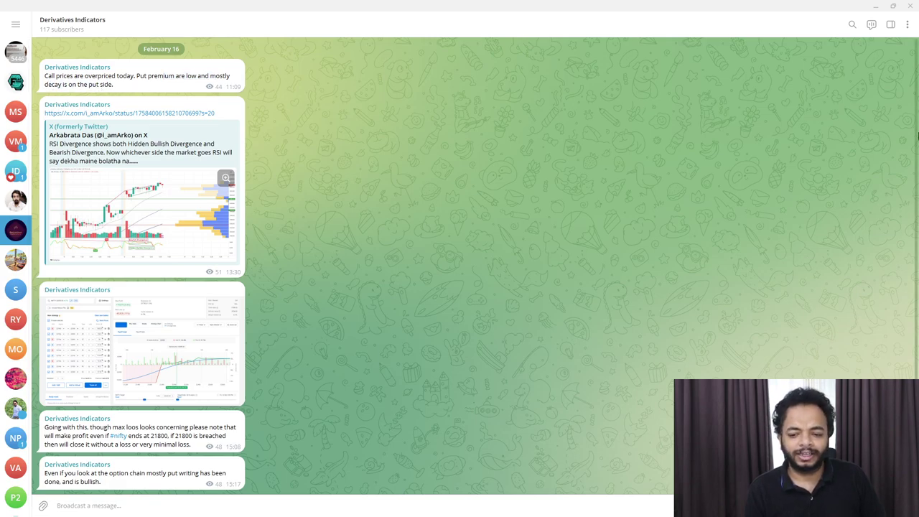
click(874, 6)
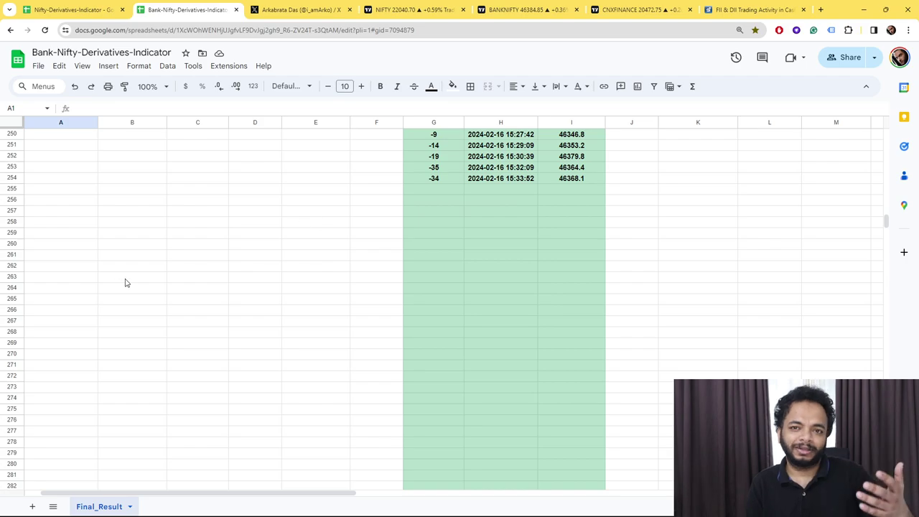
Scroll the Bank Nifty sheet back to the top, check the FII & DII activity page, then close it
scroll(211, 366, up, 10)
scroll(244, 348, up, 20)
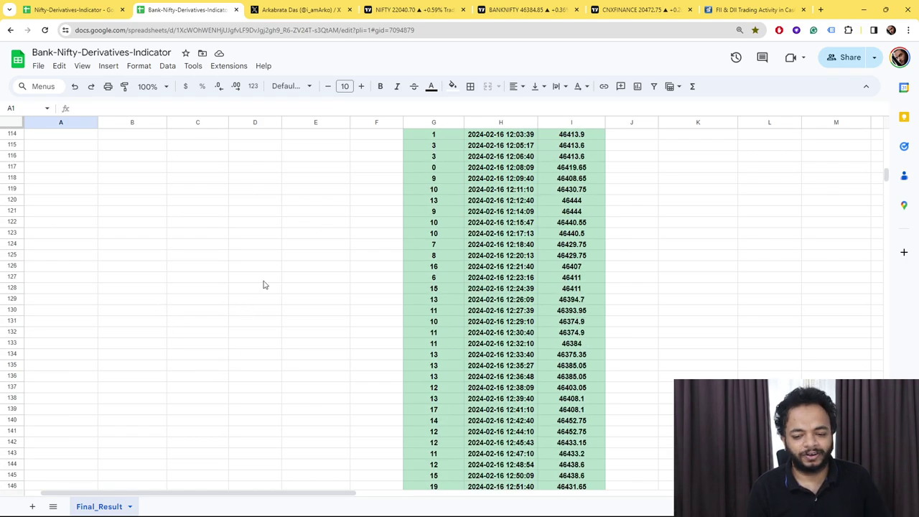
scroll(264, 280, up, 6)
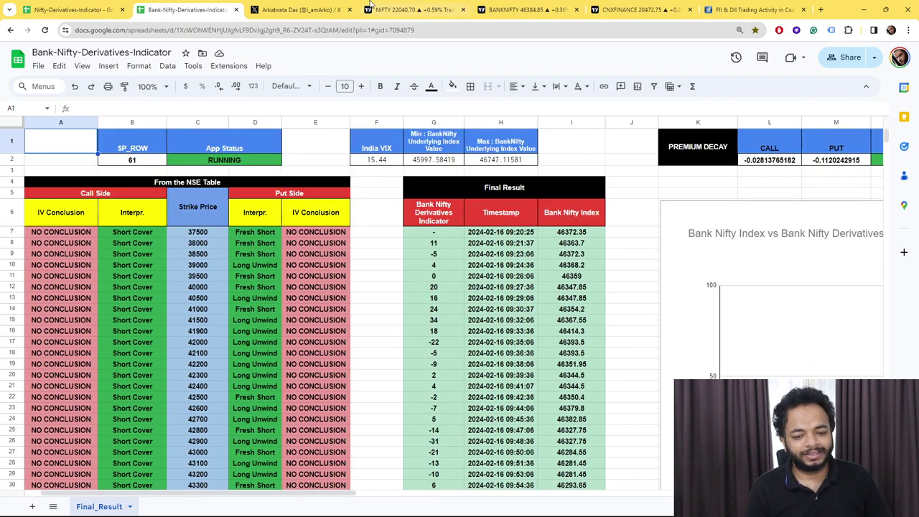
click(302, 9)
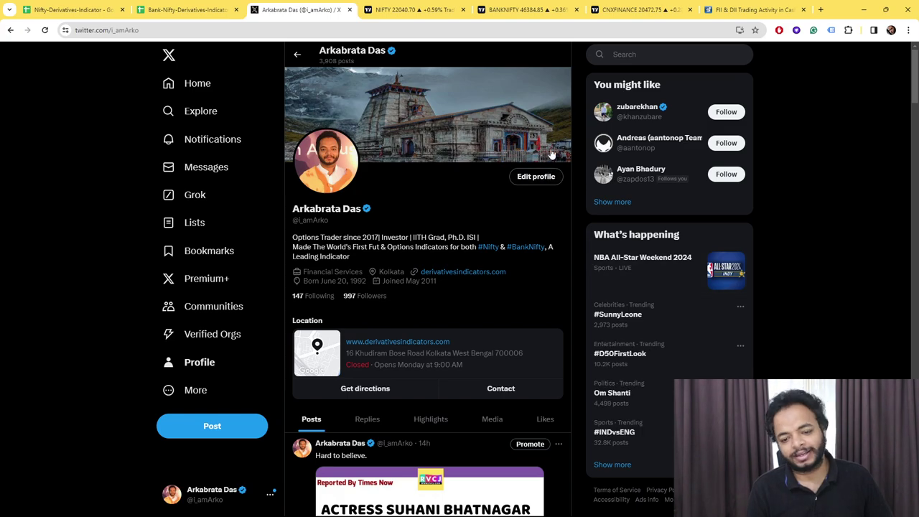
click(750, 9)
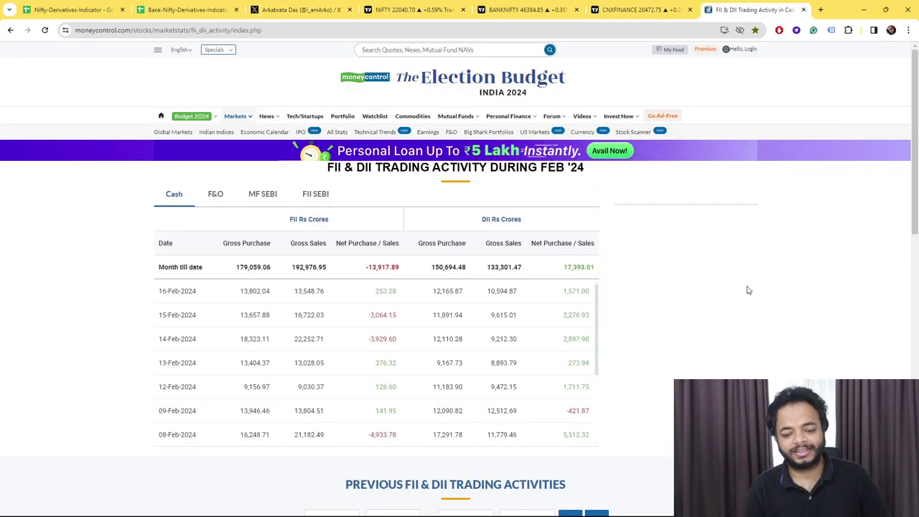
click(804, 9)
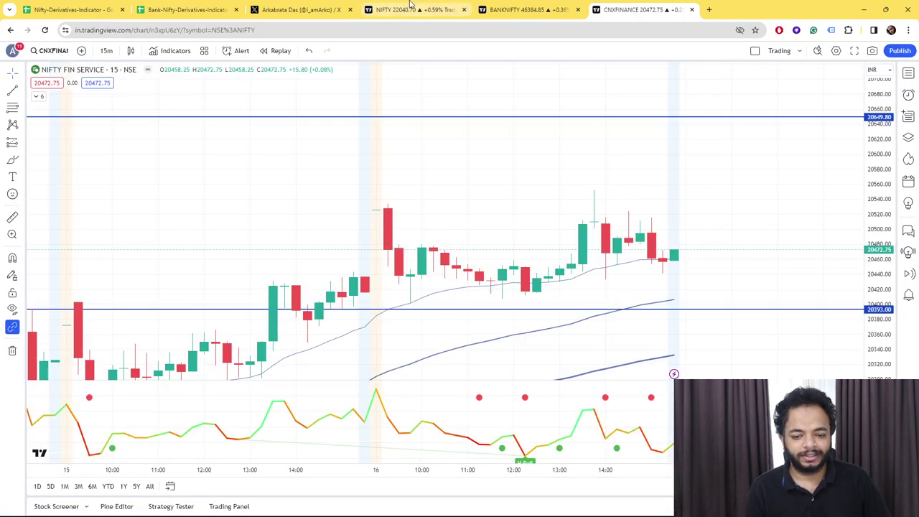
Zoom the Nifty 50 15-minute chart and compare its divergences against the RSI tweet on X
click(302, 10)
click(454, 5)
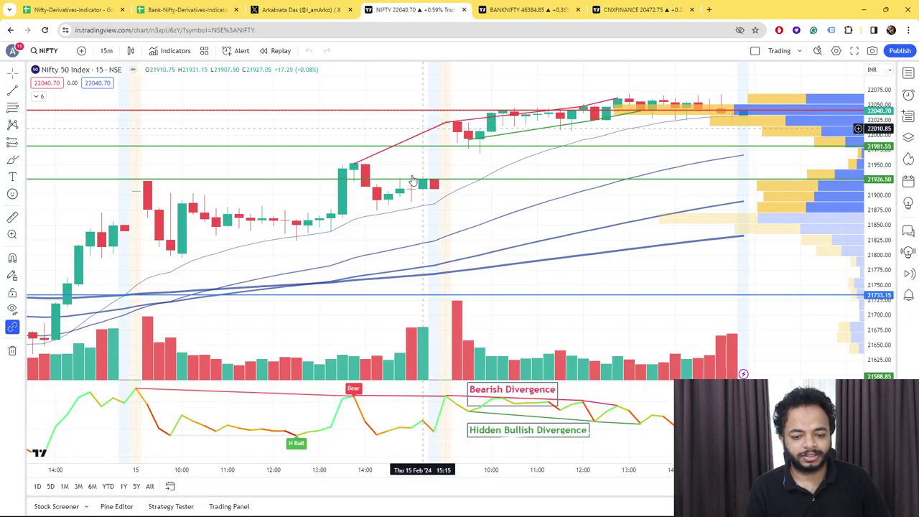
scroll(628, 172, up, 4)
scroll(663, 228, up, 3)
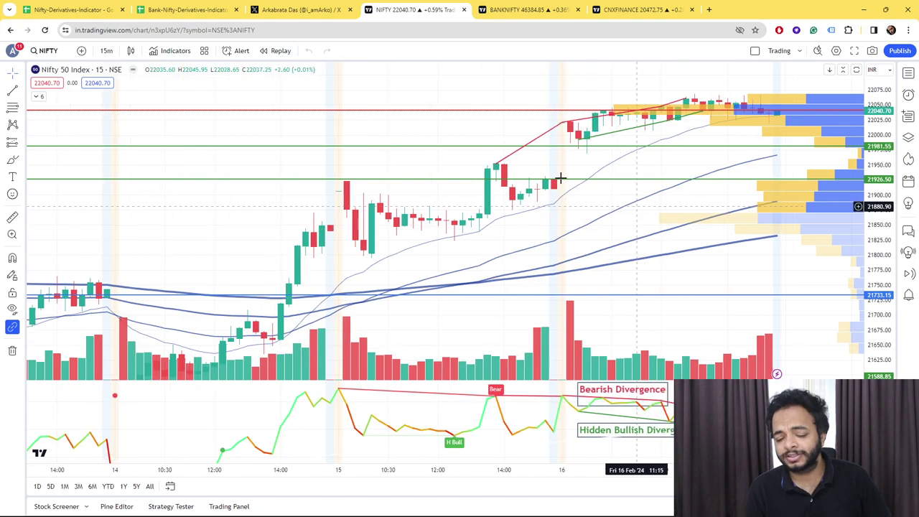
click(295, 5)
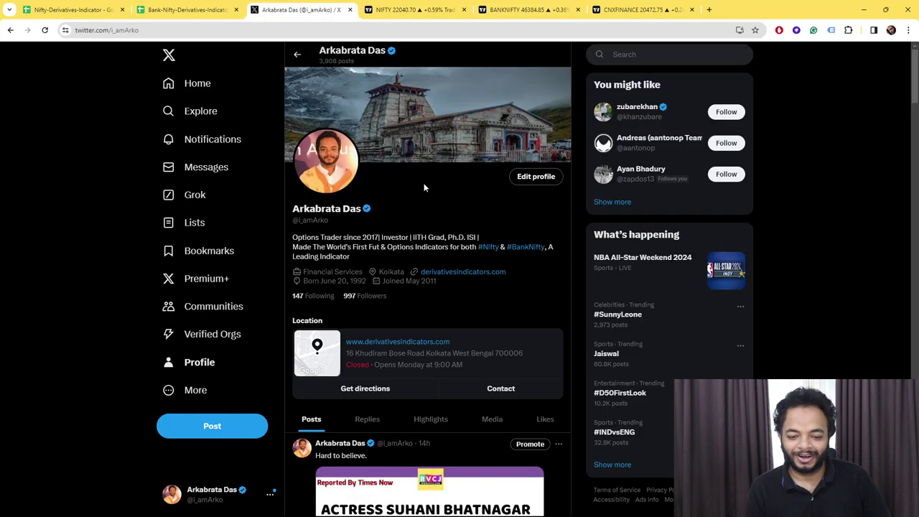
scroll(407, 201, down, 5)
scroll(407, 201, down, 8)
scroll(368, 216, up, 3)
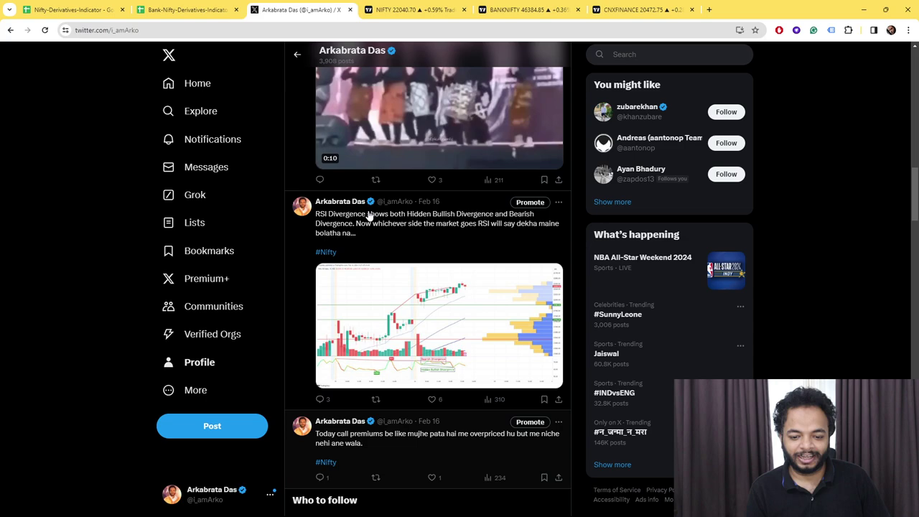
click(407, 7)
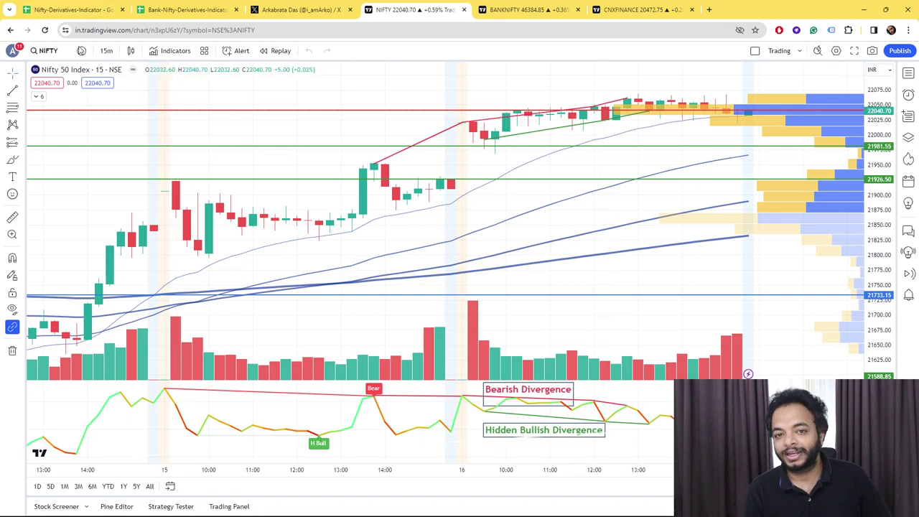
click(108, 55)
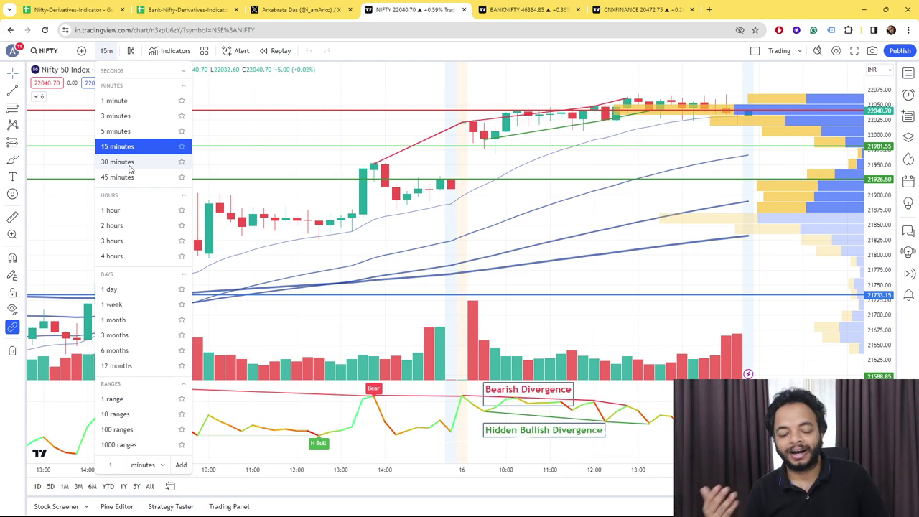
click(135, 210)
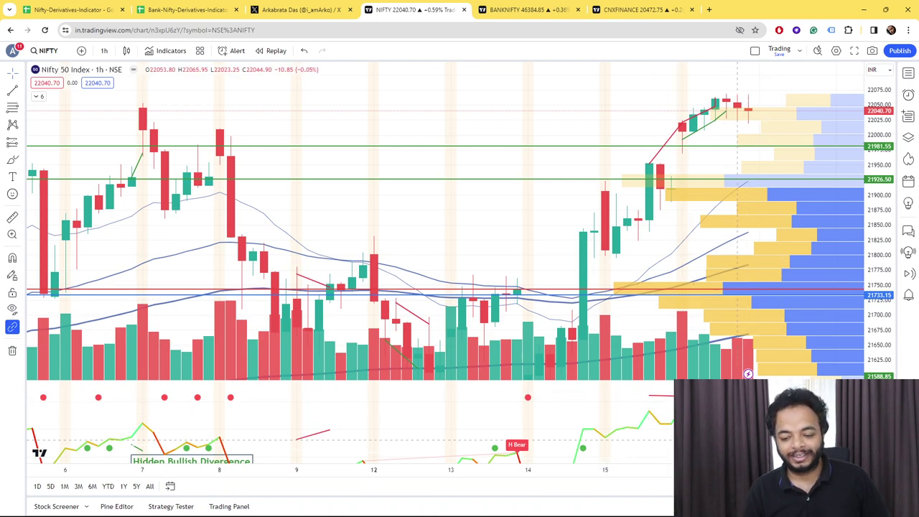
click(105, 50)
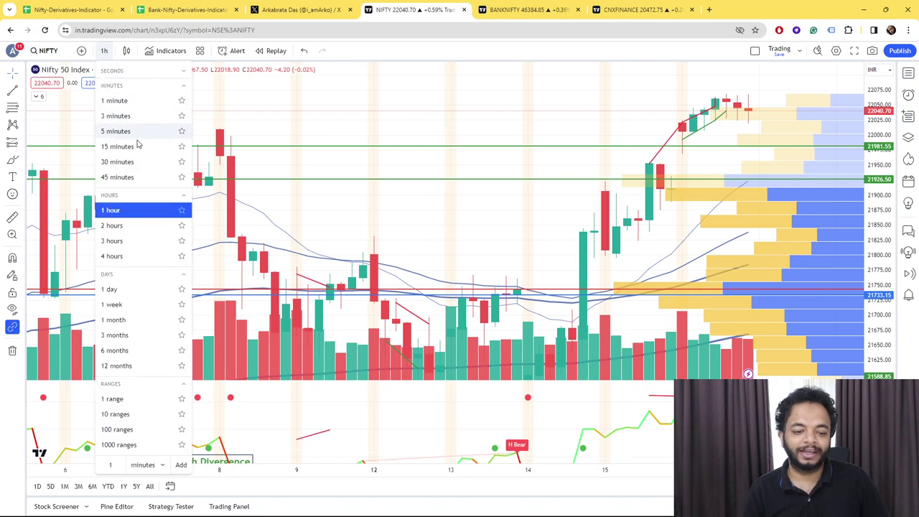
click(139, 150)
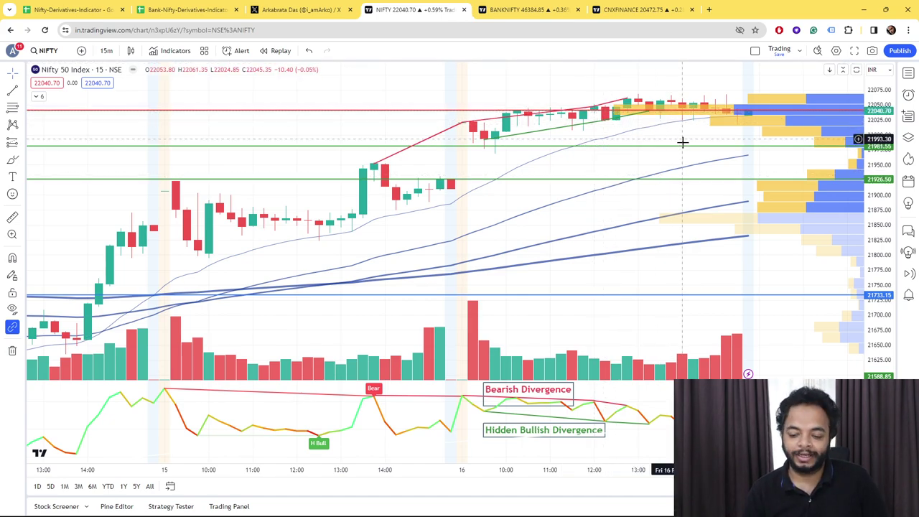
Glance over both derivatives sheets and the X profile, then switch to the NIFTY BANK 15-minute chart
drag(648, 164, 579, 209)
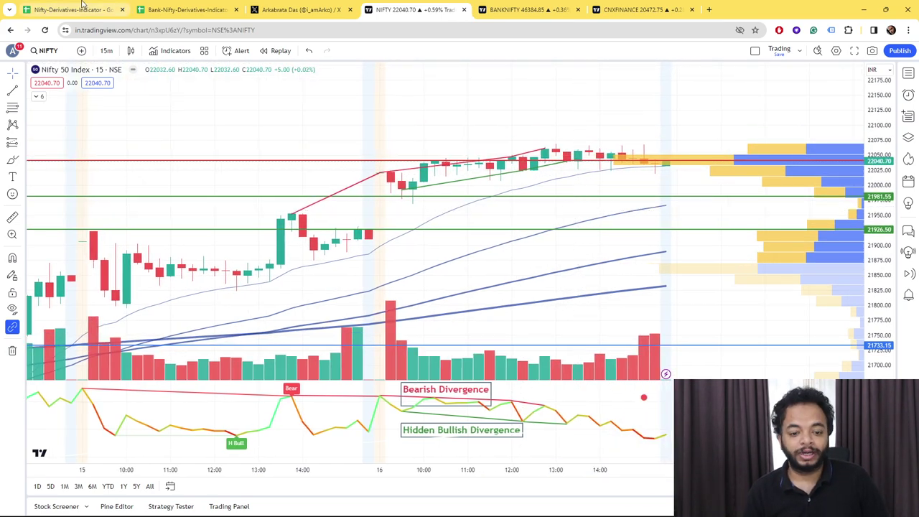
click(81, 7)
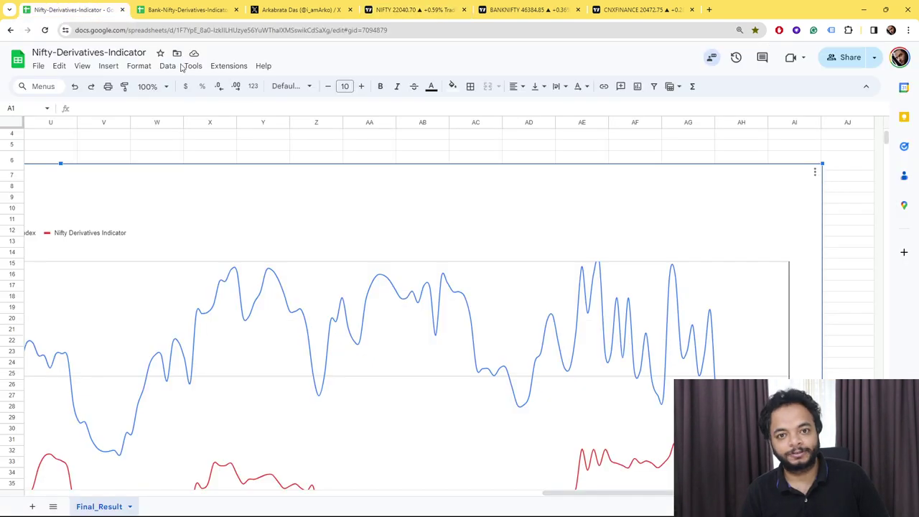
click(190, 9)
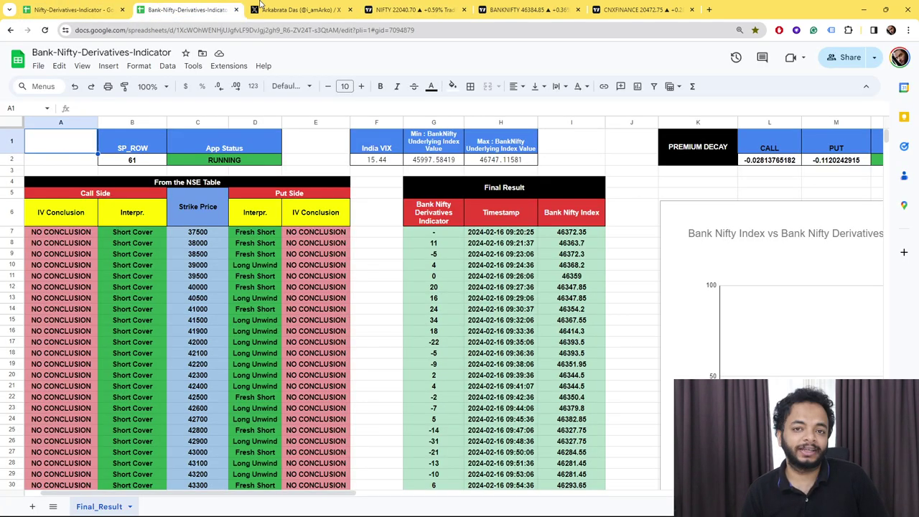
click(265, 8)
scroll(361, 270, up, 5)
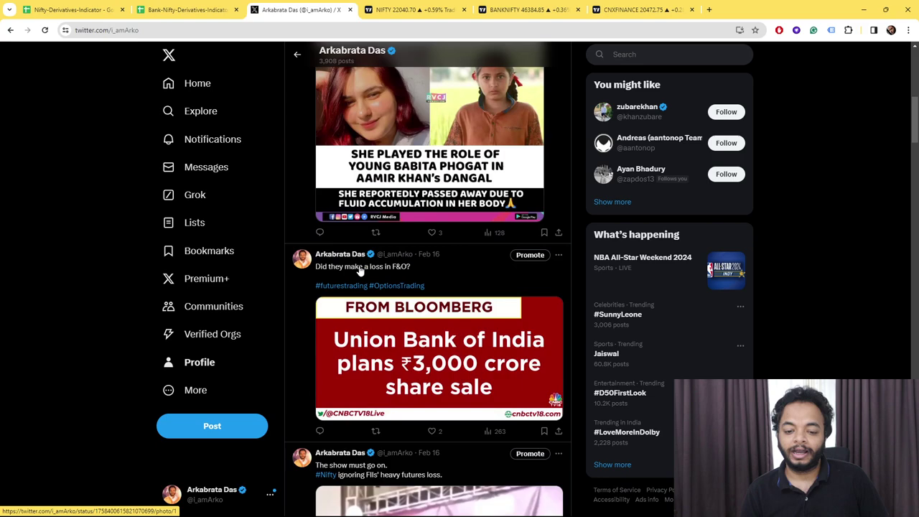
scroll(360, 270, up, 5)
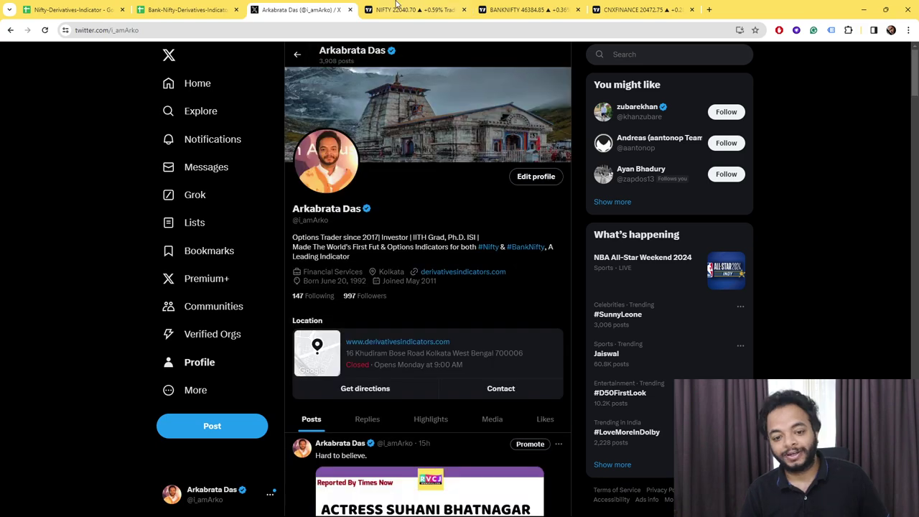
key(ctrl+Tab)
key(ctrl+Tab)
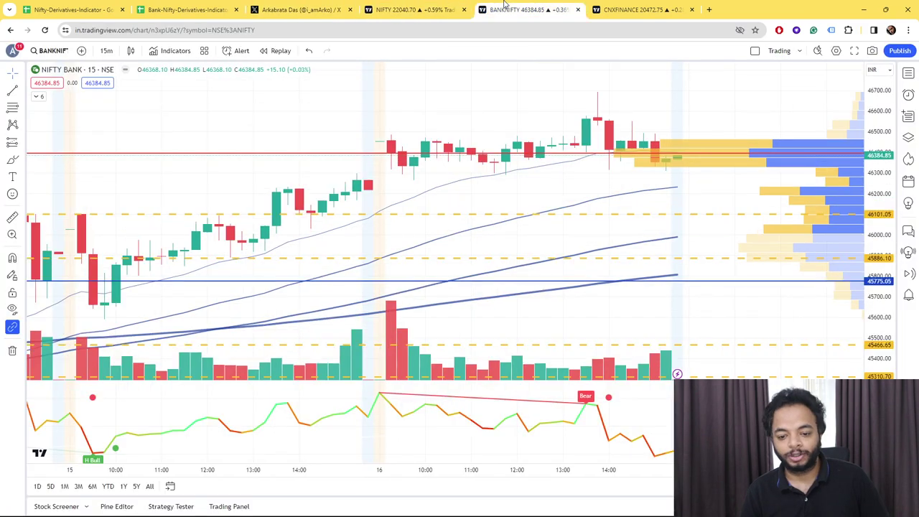
Zoom out and pan the Nifty 50 chart so earlier sessions sit beside the divergence markings
click(410, 9)
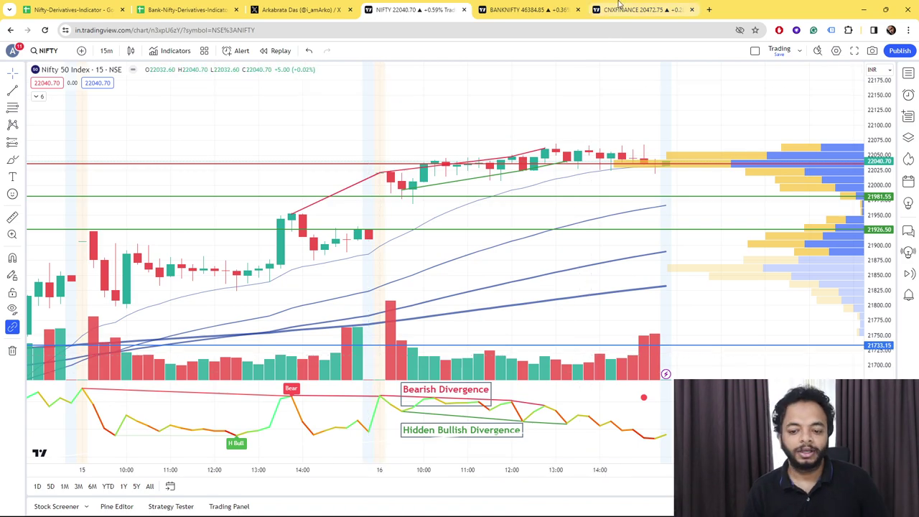
scroll(585, 128, down, 3)
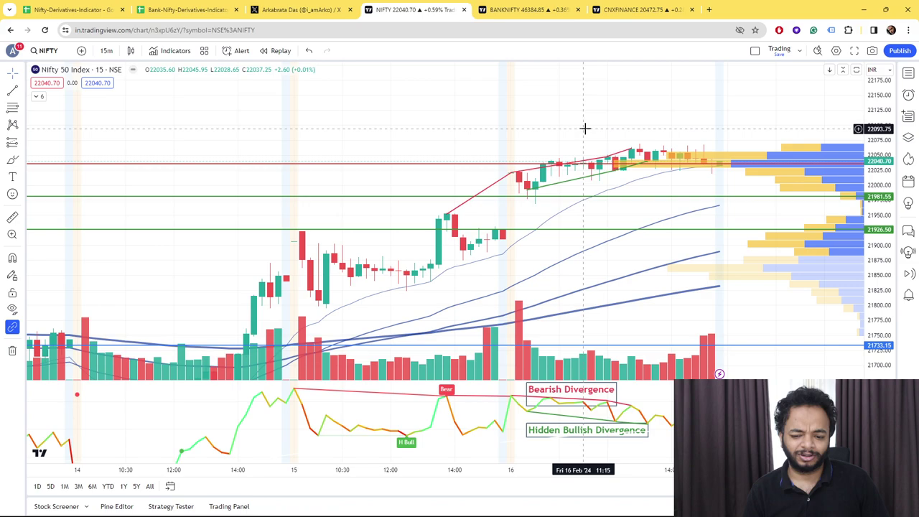
drag(585, 127, 589, 172)
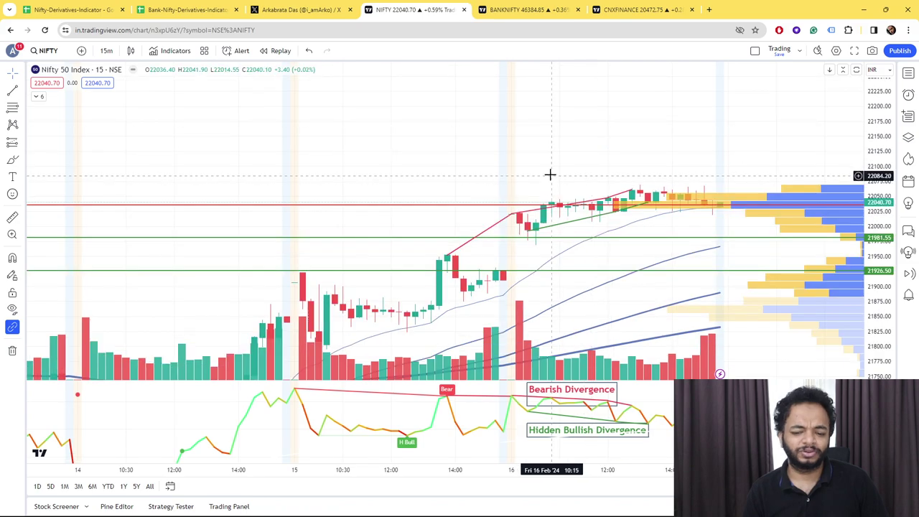
scroll(644, 191, down, 3)
drag(755, 136, 554, 156)
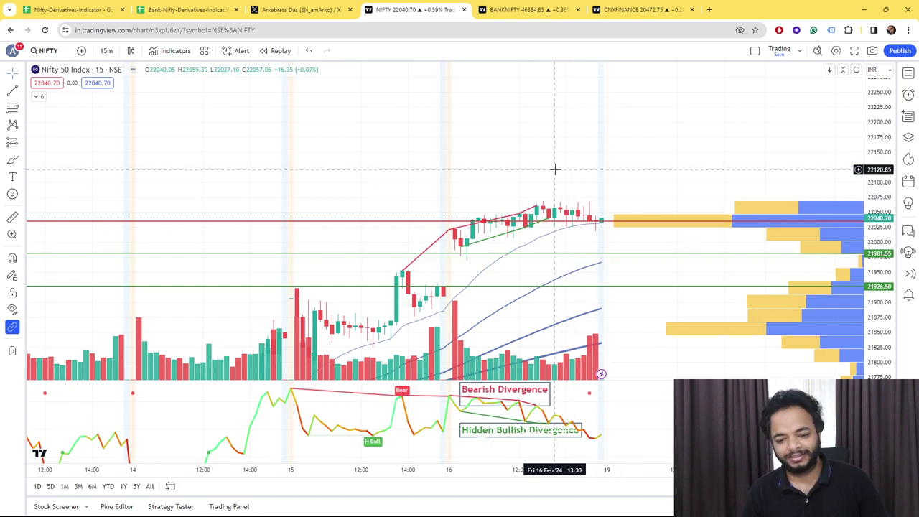
click(527, 10)
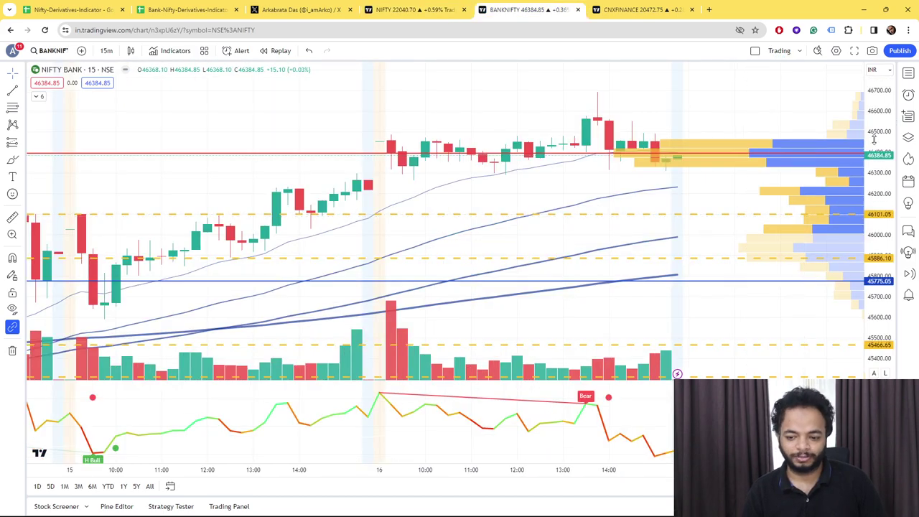
key(ctrl+shift+Tab)
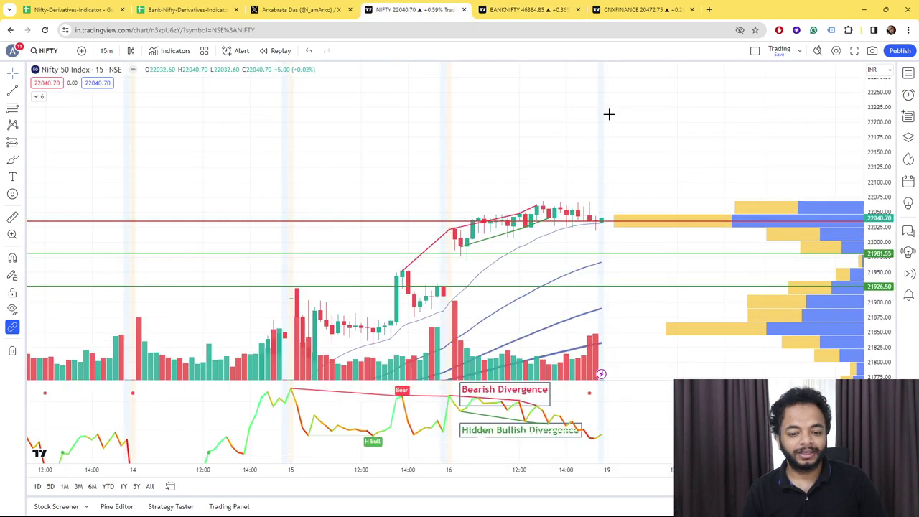
click(713, 251)
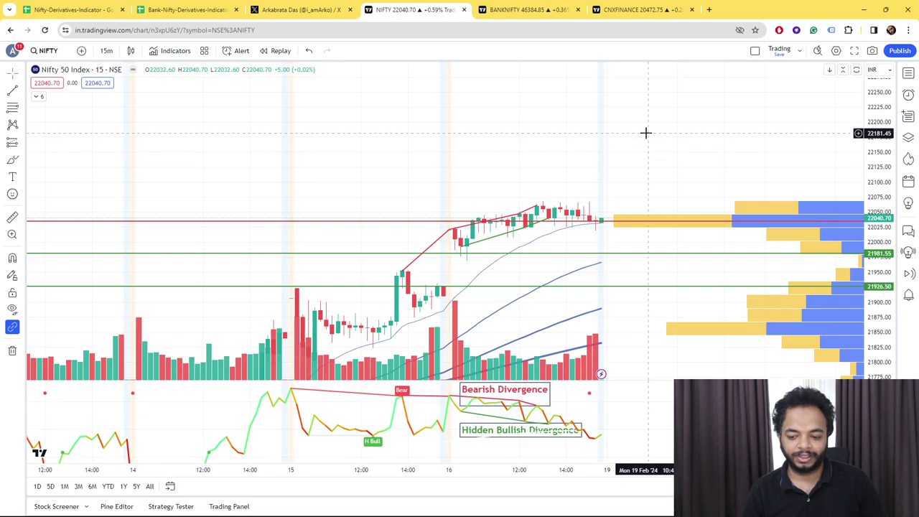
scroll(639, 137, up, 2)
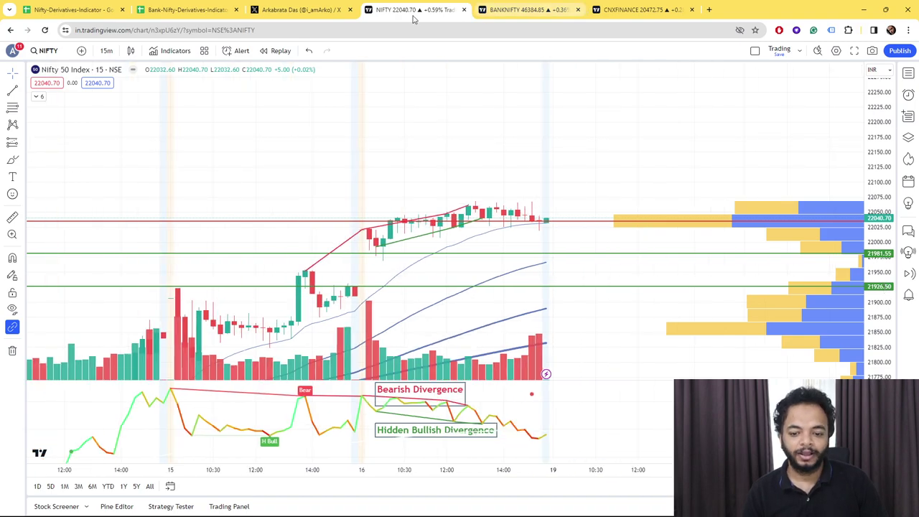
Zoom out the Bank Nifty chart and shift it to show higher price levels
click(520, 9)
scroll(772, 93, down, 1)
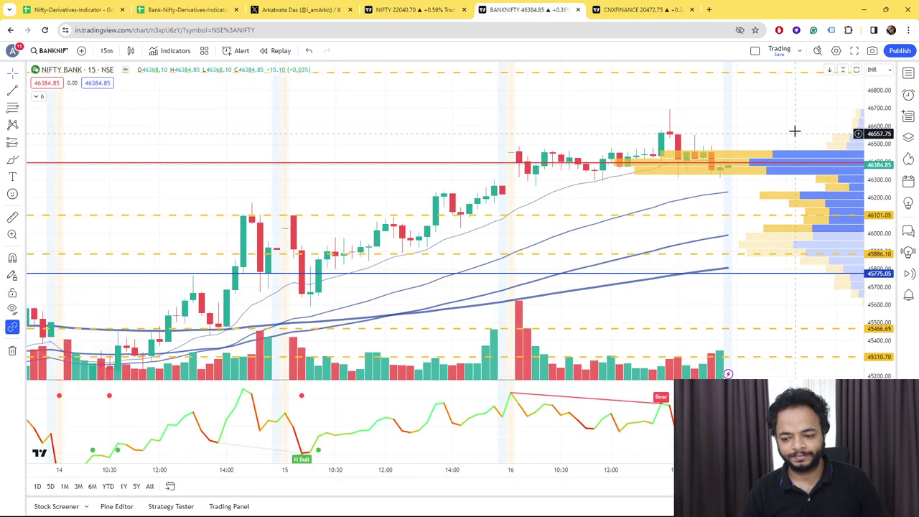
drag(795, 130, 814, 243)
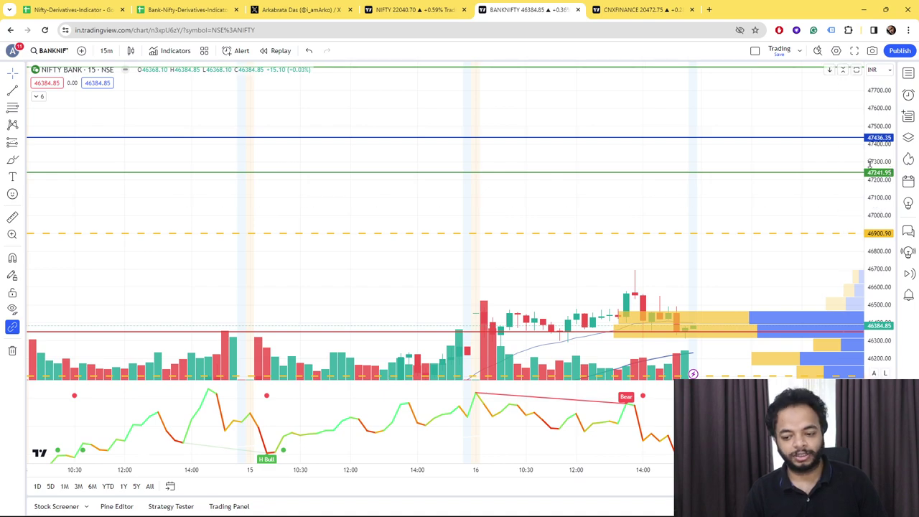
Shift the Nifty Financial Services chart to lower levels, then bring up Excel's participant OI sheets
click(641, 9)
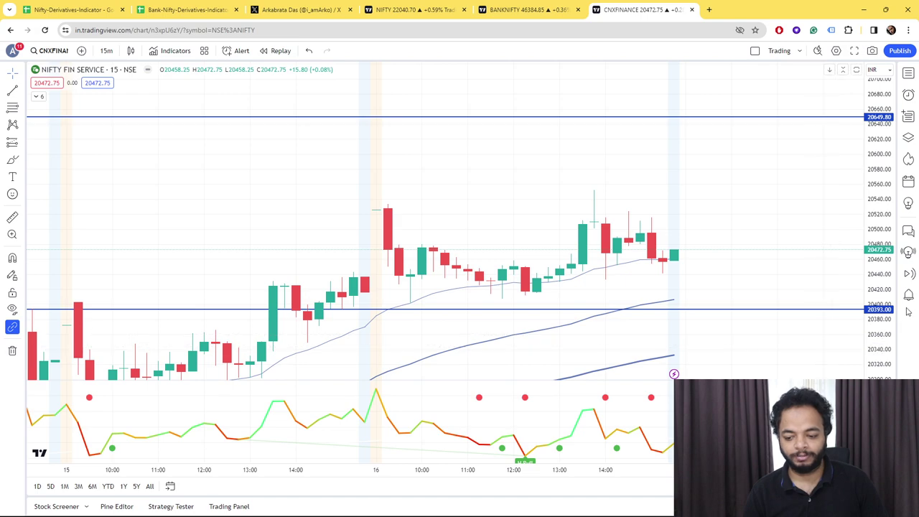
drag(807, 334, 811, 280)
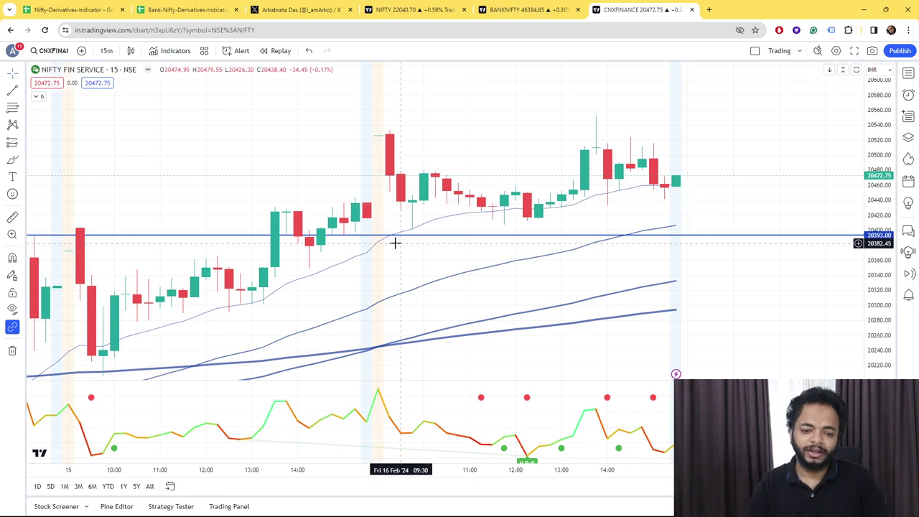
mouse_move(586, 505)
click(546, 473)
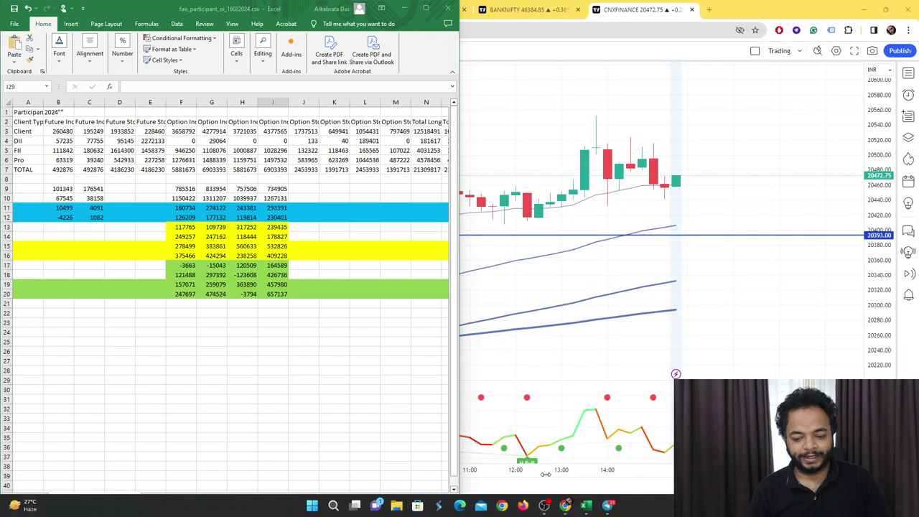
click(72, 207)
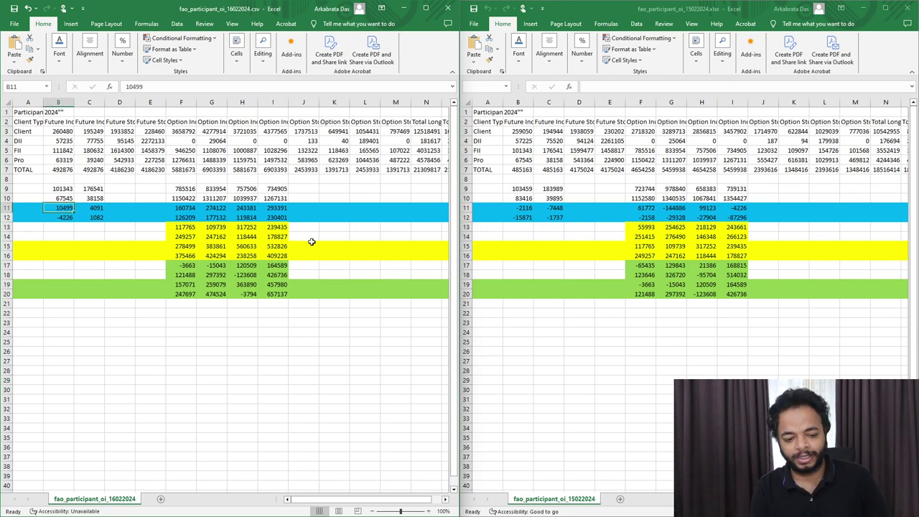
key(Right)
key(Down)
key(Left)
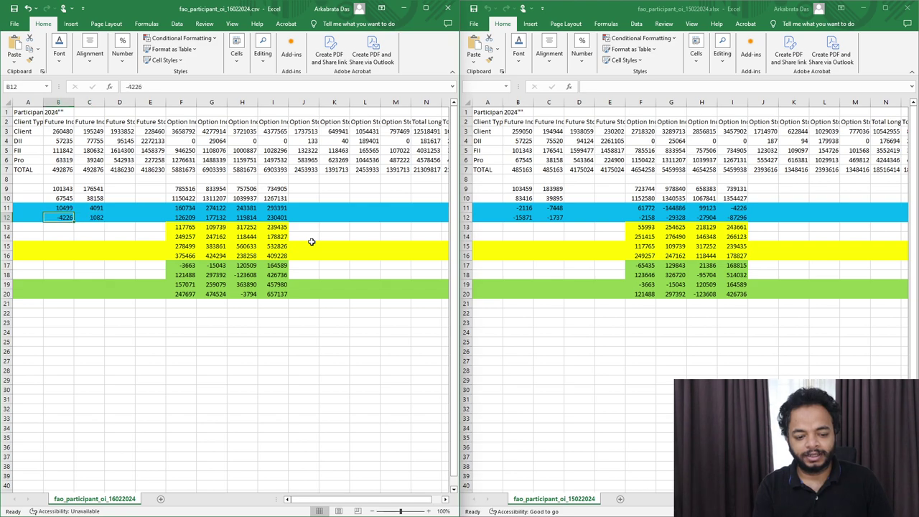
key(Right)
key(Right)
key(Right)
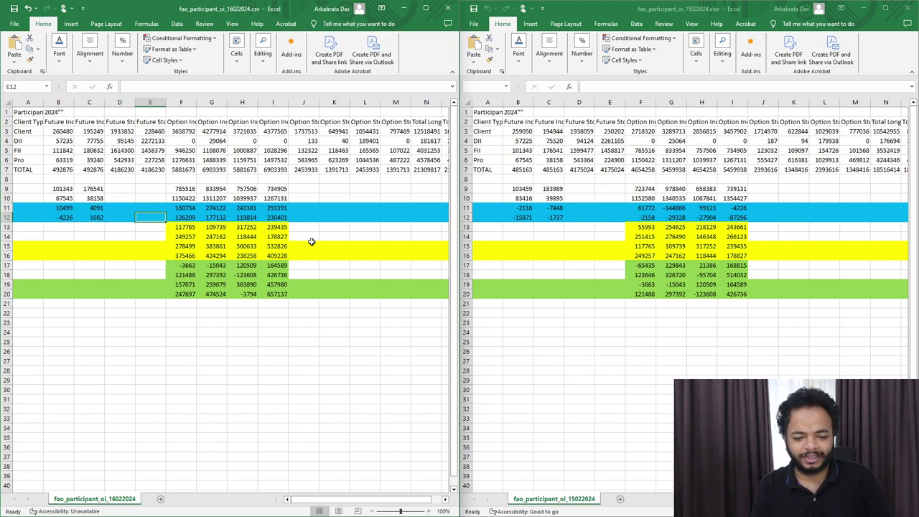
key(Right)
key(Up)
key(Right)
key(Right)
key(Right)
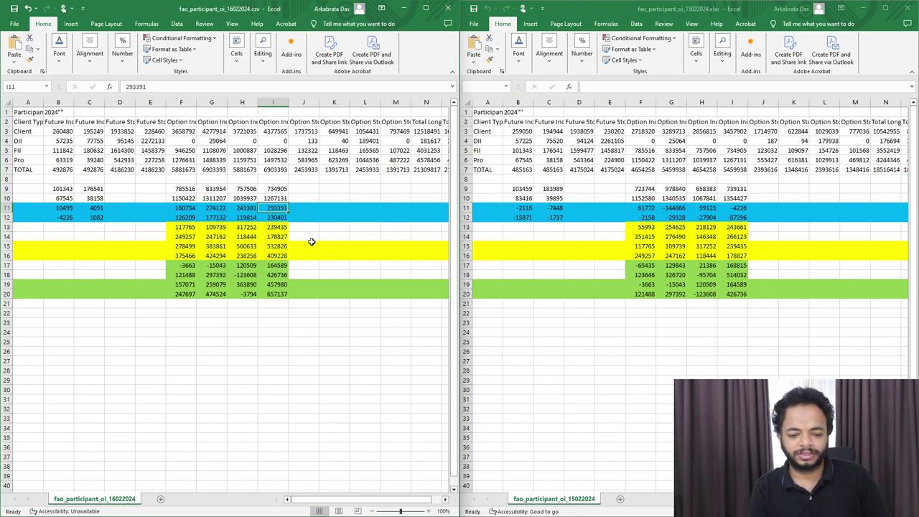
key(Left)
key(Left)
key(Left)
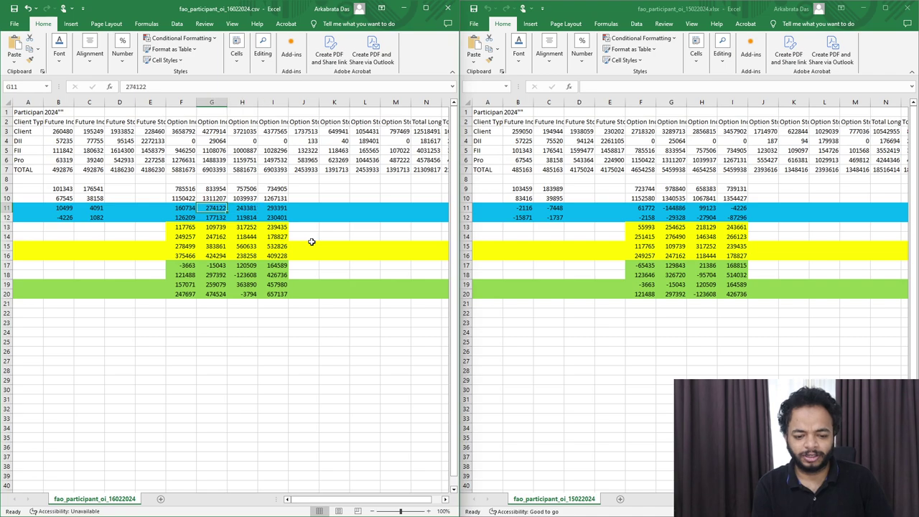
key(Right)
key(Right)
key(Right)
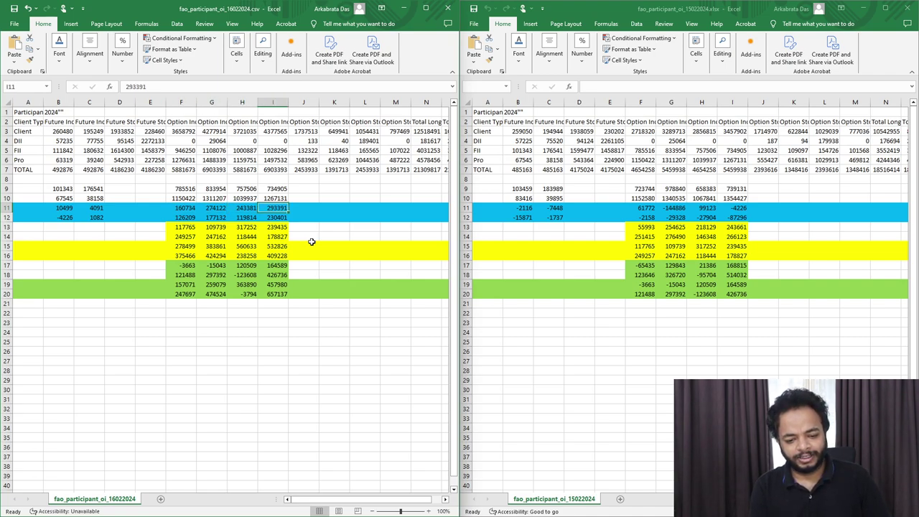
key(Down)
key(Up)
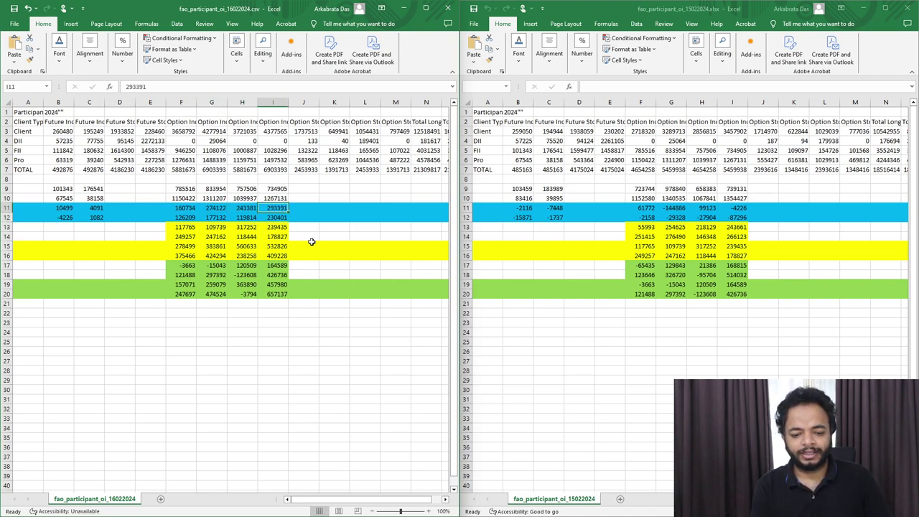
key(Left)
key(Left)
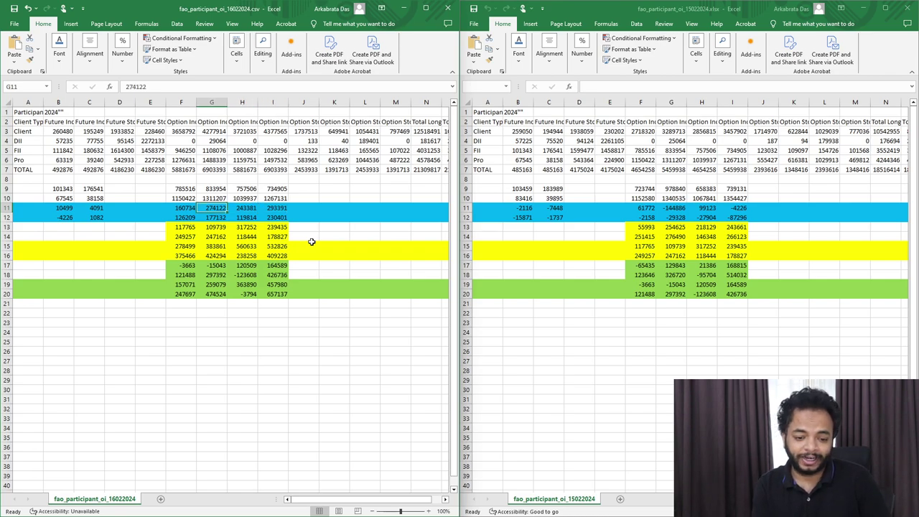
key(Right)
key(Right)
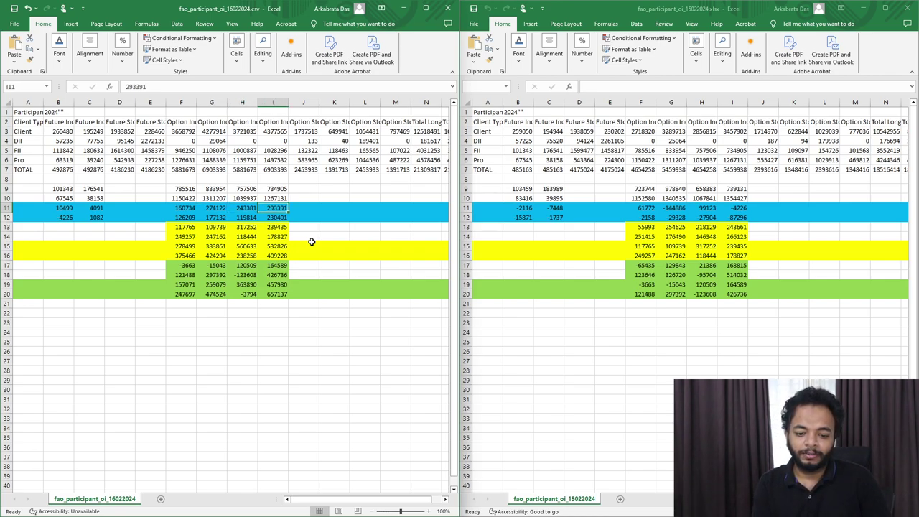
key(Left)
key(Left)
key(Left)
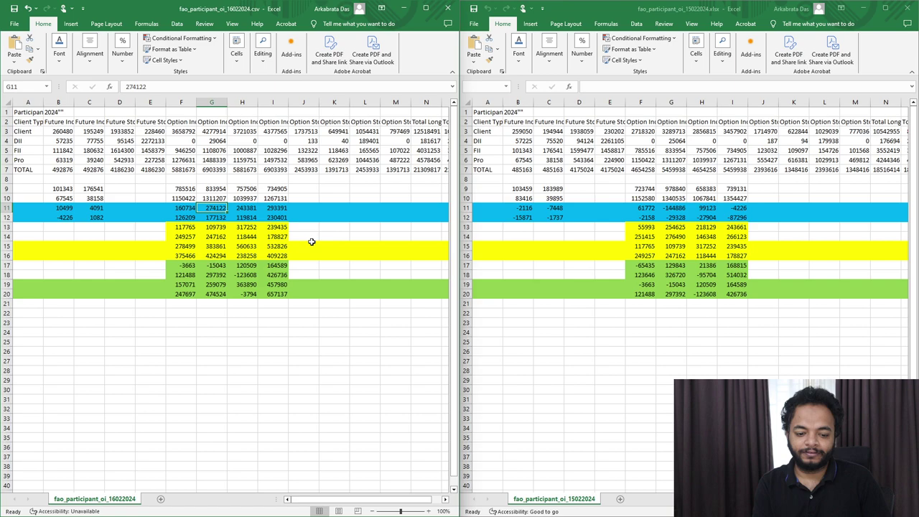
key(Right)
key(Right)
key(Right)
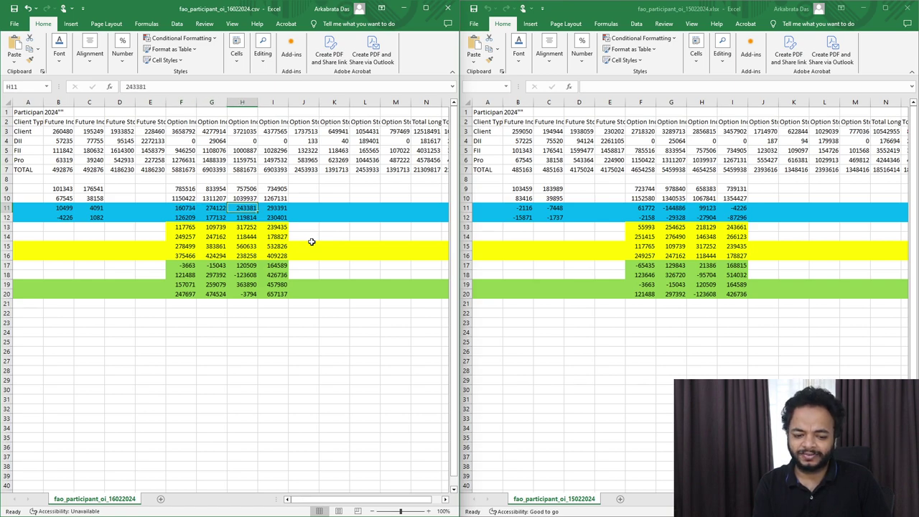
key(Down)
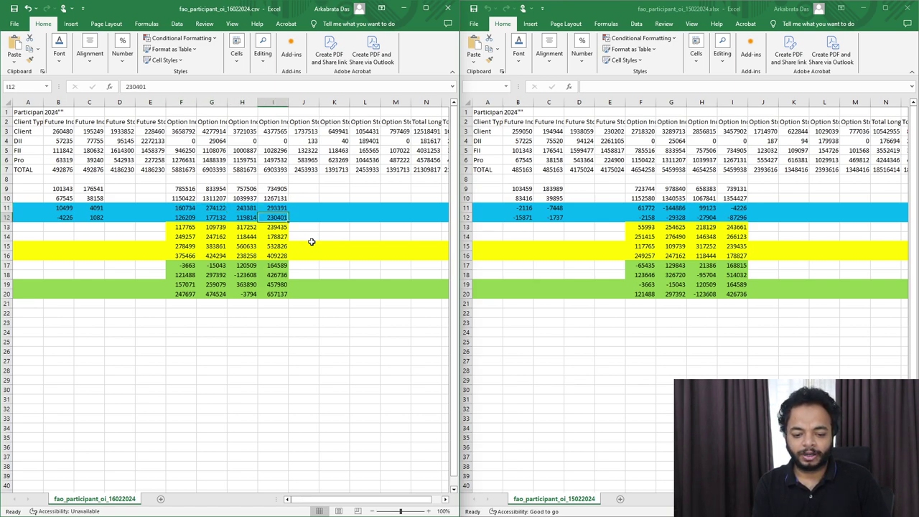
key(Left)
key(Left)
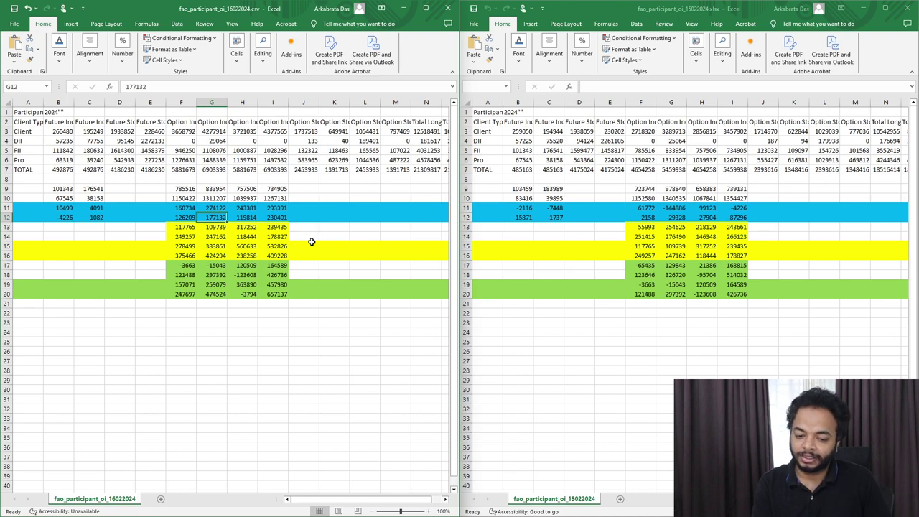
key(Left)
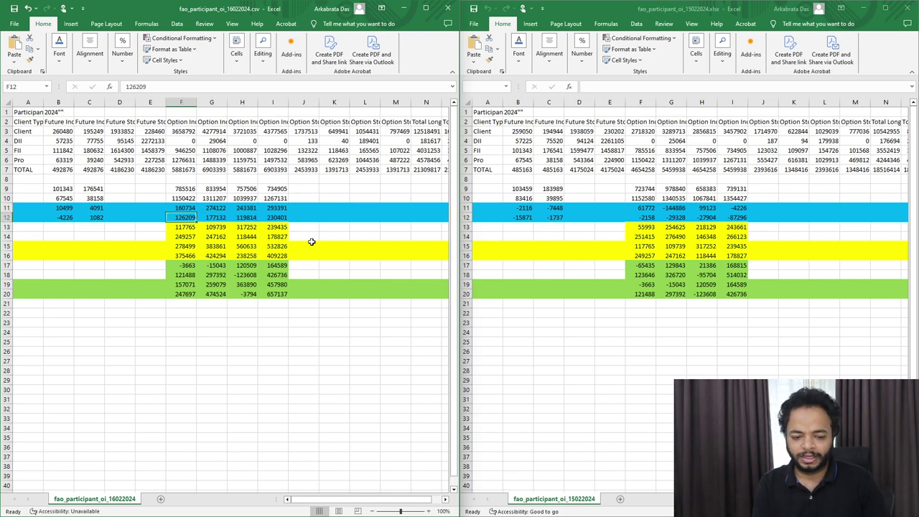
key(Right)
key(Right)
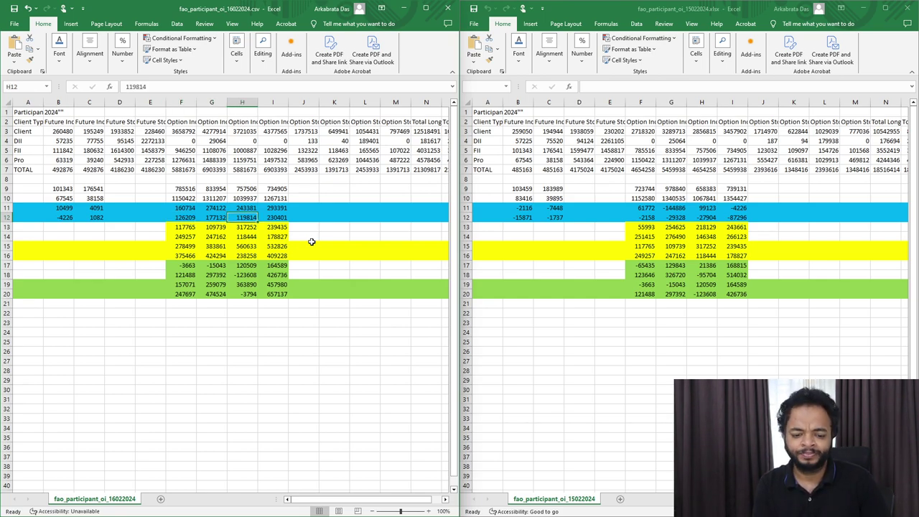
key(Right)
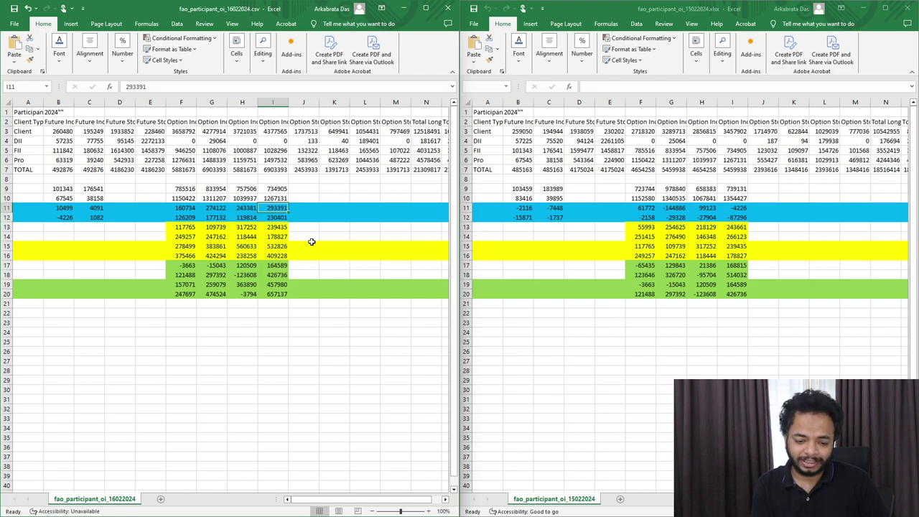
key(Down)
key(Down)
key(Down)
key(Down)
key(Down)
key(Down)
key(Down)
key(Down)
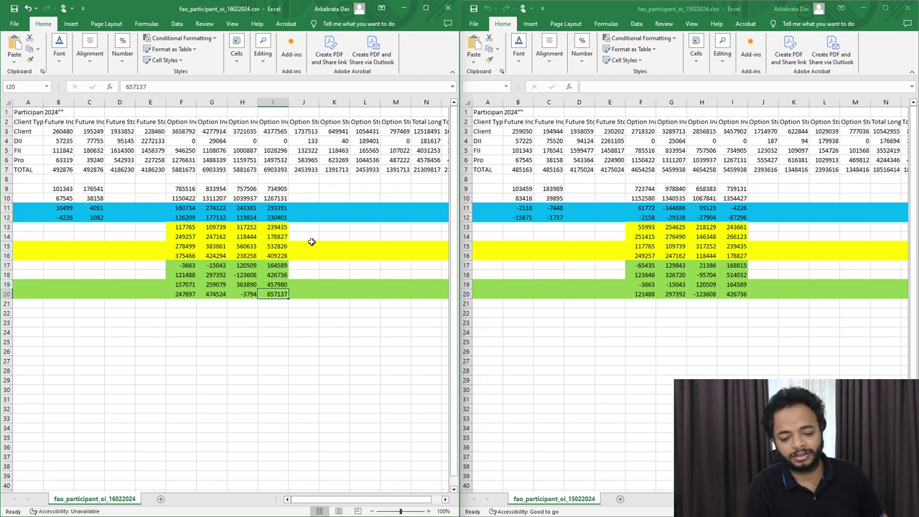
key(Up)
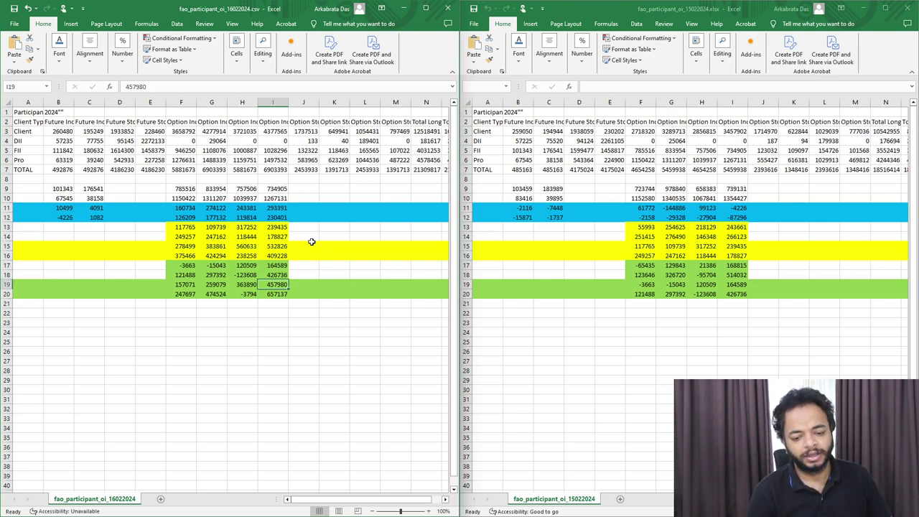
key(Down)
key(Left)
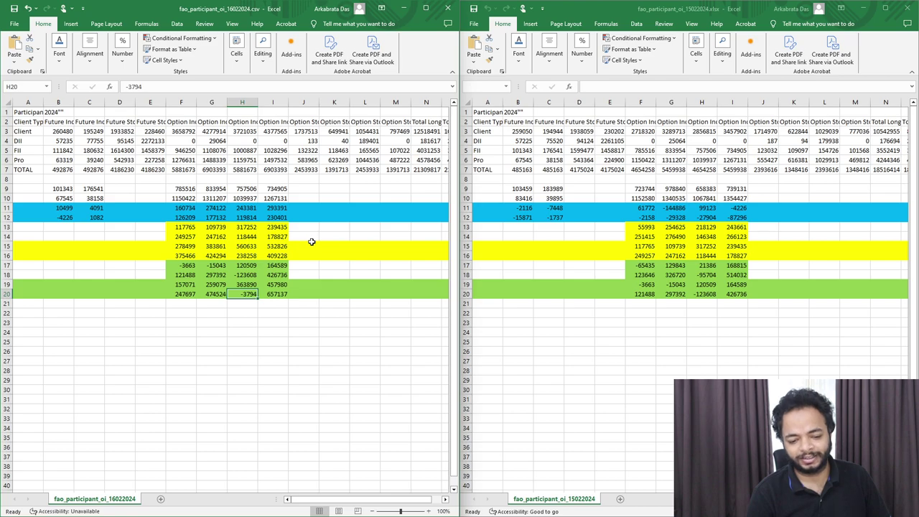
key(Left)
key(Left)
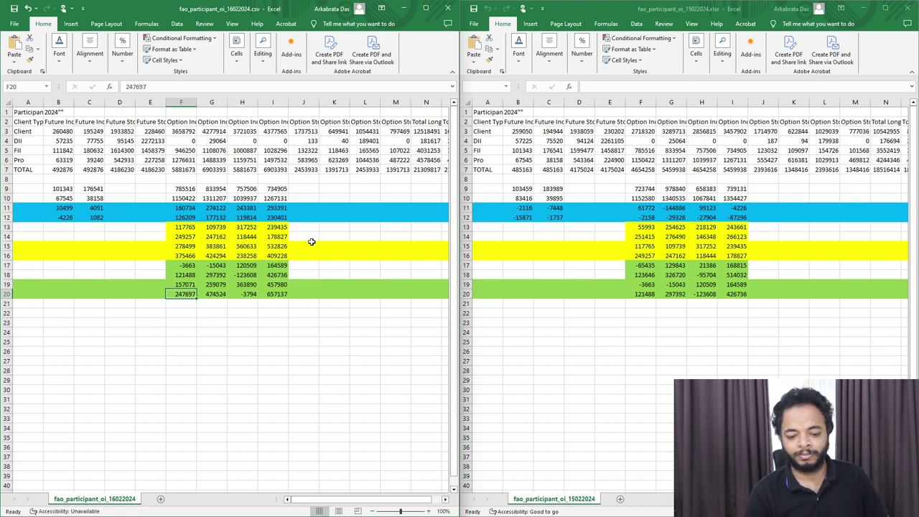
key(Right)
key(Right)
key(Right)
key(Up)
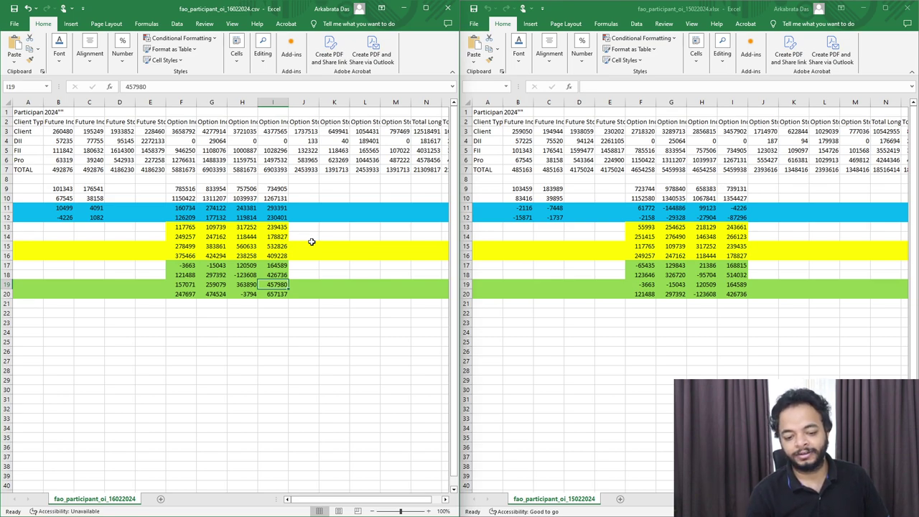
key(Left)
key(Right)
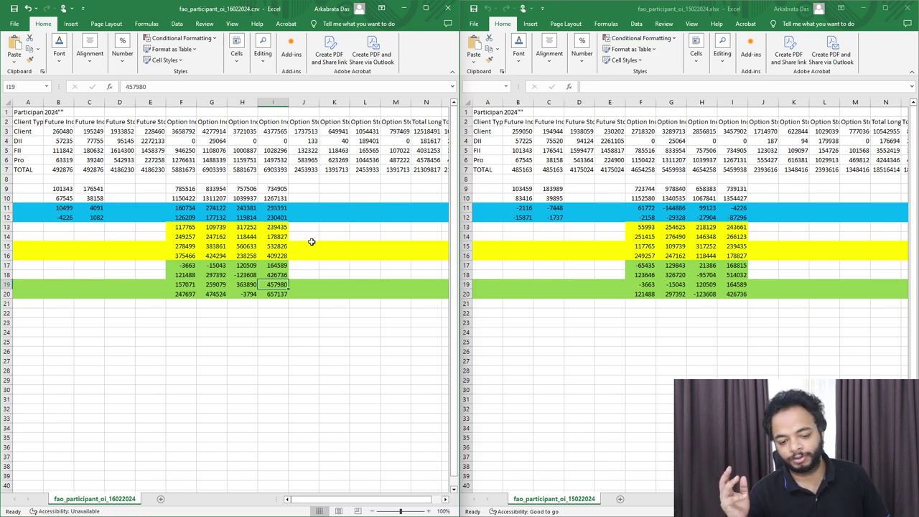
key(Up)
key(Up)
key(Up)
key(Up)
key(Up)
key(Up)
key(Up)
key(Up)
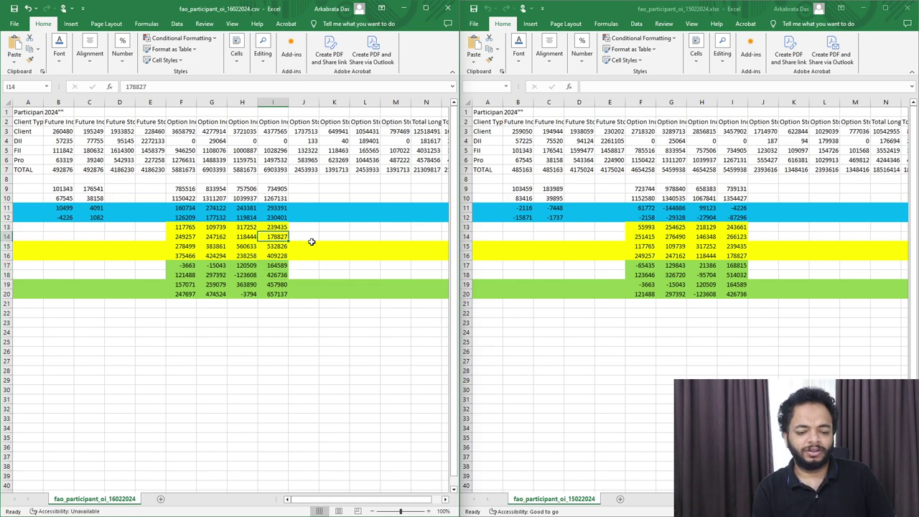
key(Left)
key(Left)
key(Left)
key(Left)
key(Left)
key(Left)
key(Left)
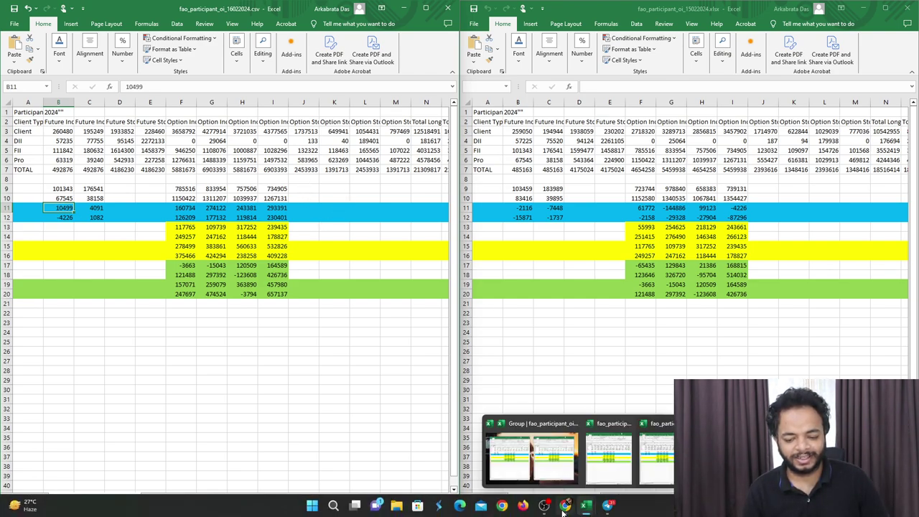
Bring TradingView forward and zoom out the Nifty 50 15-minute chart to span 13–16 Feb
mouse_move(564, 506)
click(565, 452)
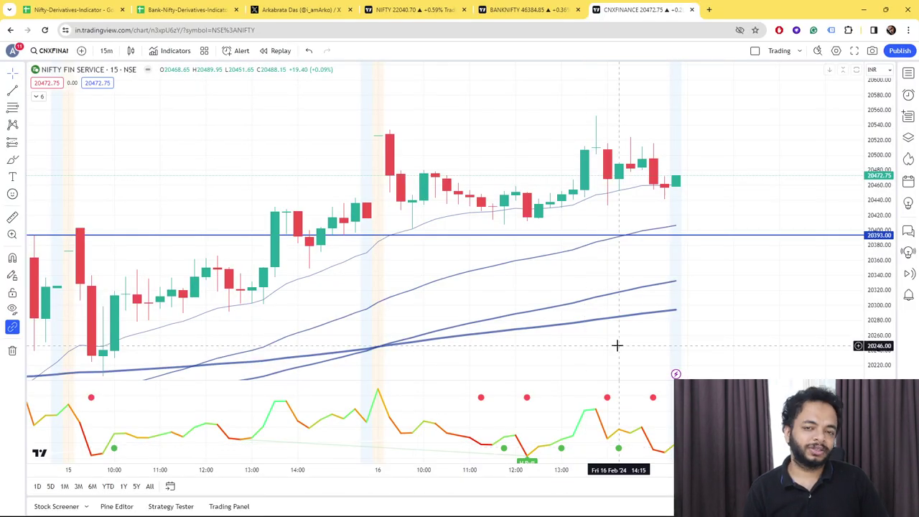
scroll(778, 184, down, 2)
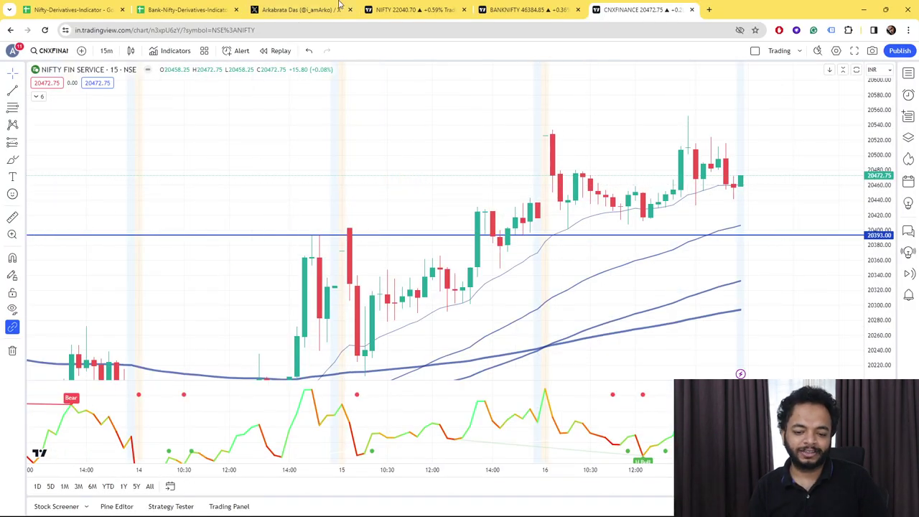
click(409, 9)
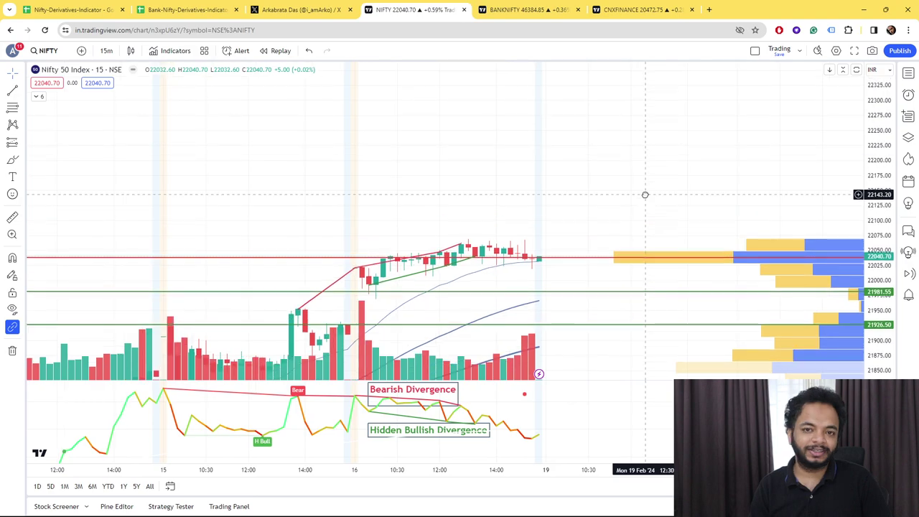
scroll(687, 217, down, 2)
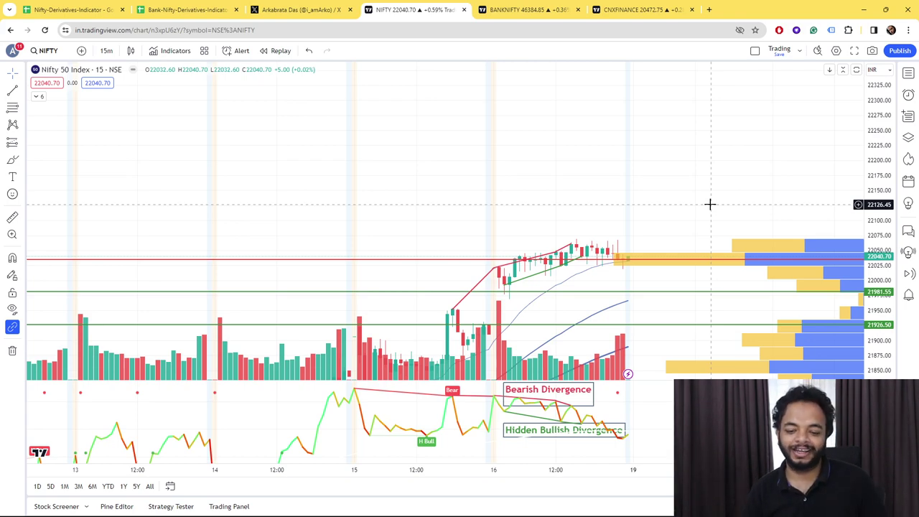
Pan the Nifty chart, then switch to the Derivatives Indicators Telegram channel's February 16 posts
drag(662, 209, 610, 102)
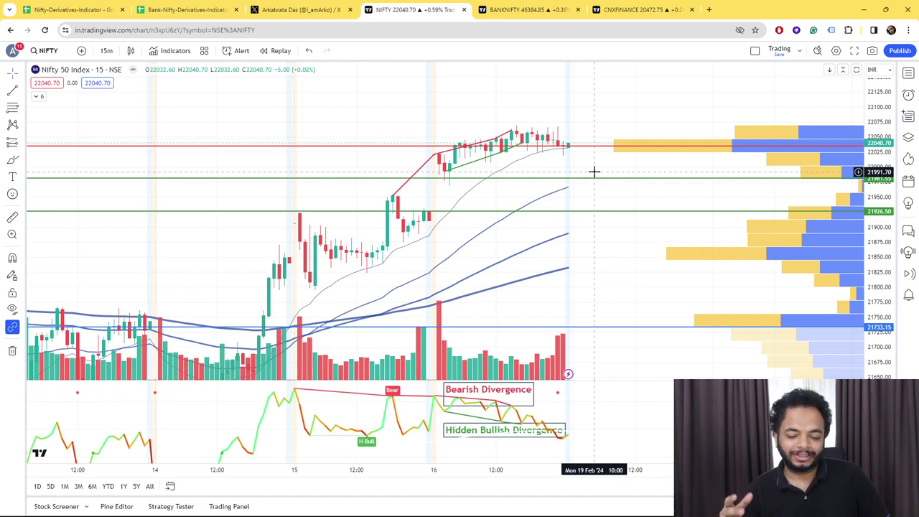
drag(603, 141, 600, 162)
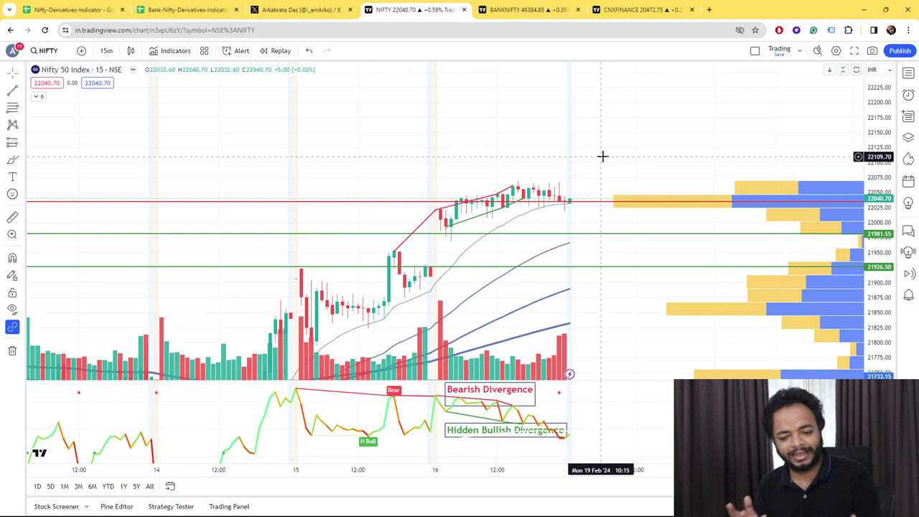
mouse_move(638, 506)
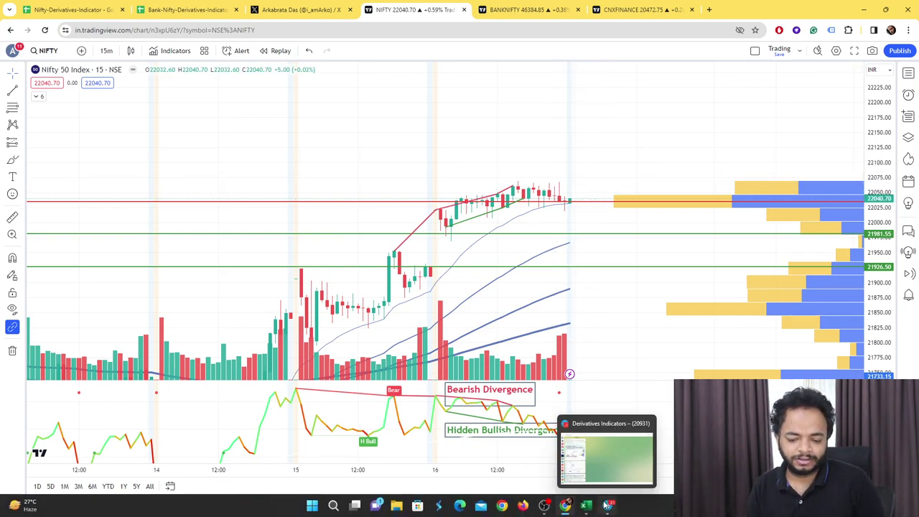
click(608, 509)
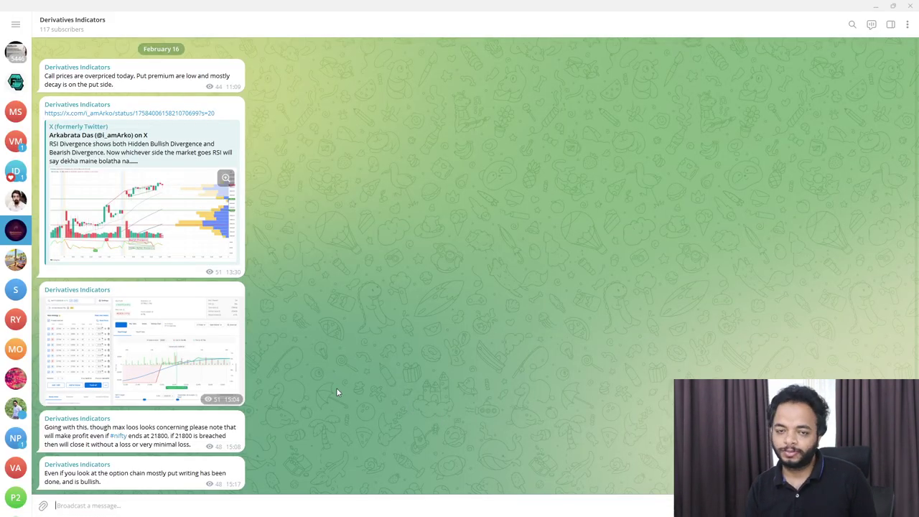
Minimize Telegram to bring back TradingView's 15-minute Nifty 50 chart with its divergence labels
click(877, 9)
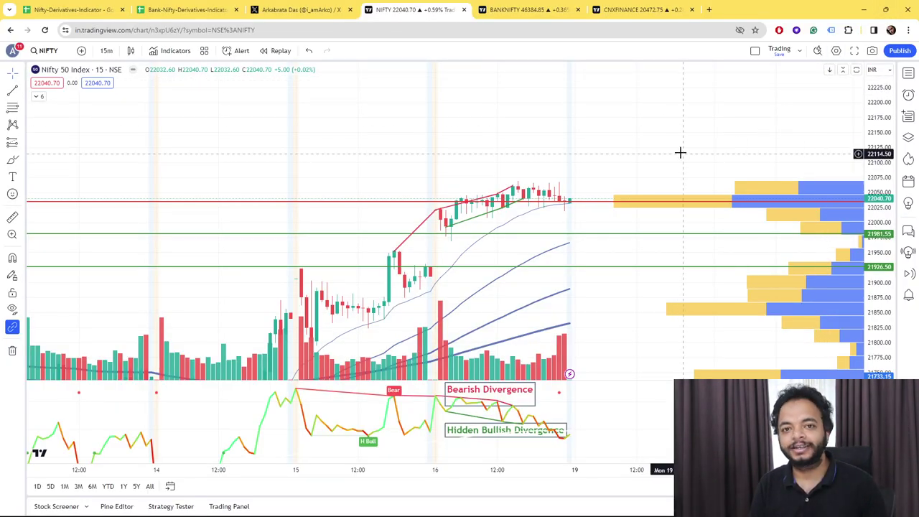